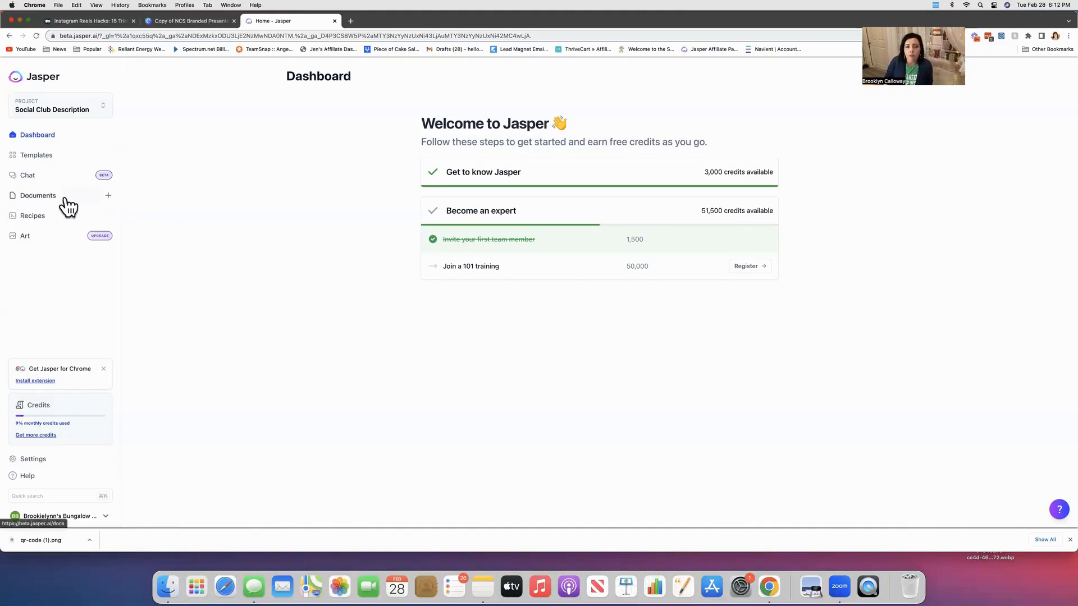
Start a new blank document and set its content description to "Instagram Voice Filter for Reels".
click(108, 197)
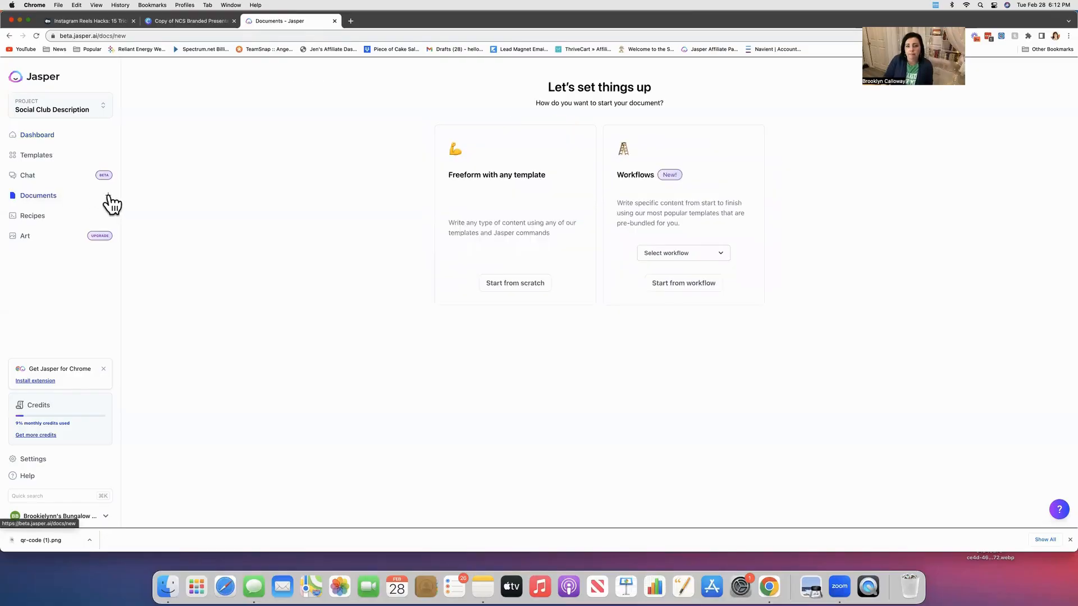
click(511, 286)
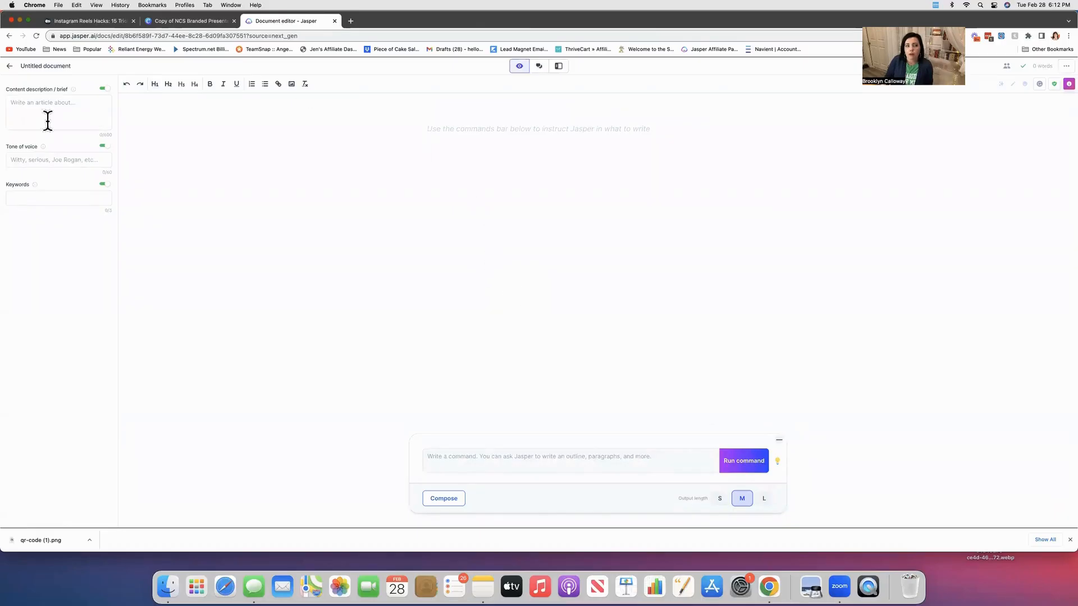
click(46, 104)
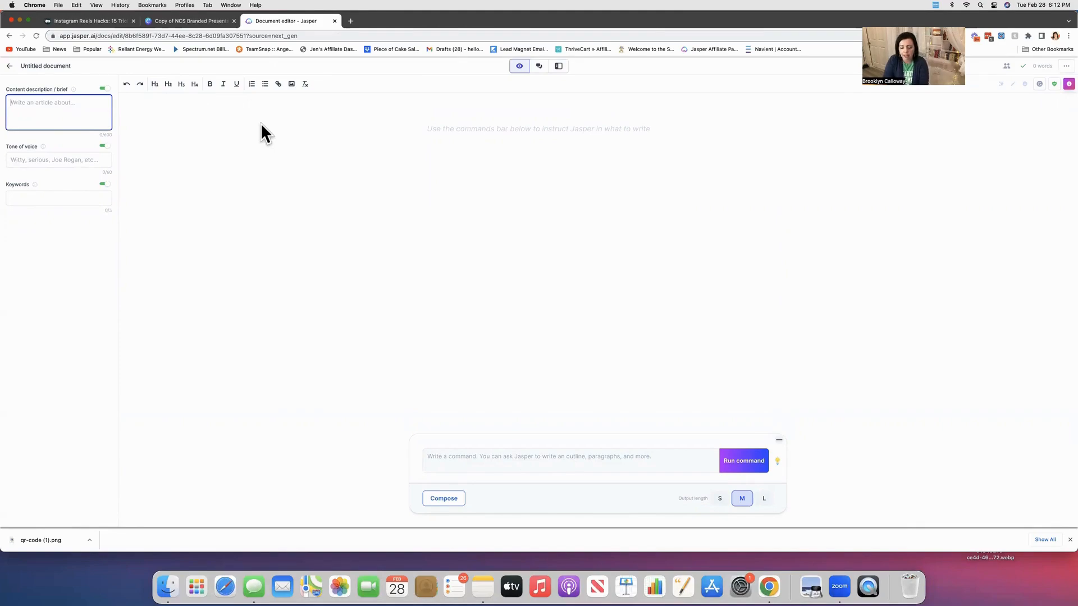
text(Instagram )
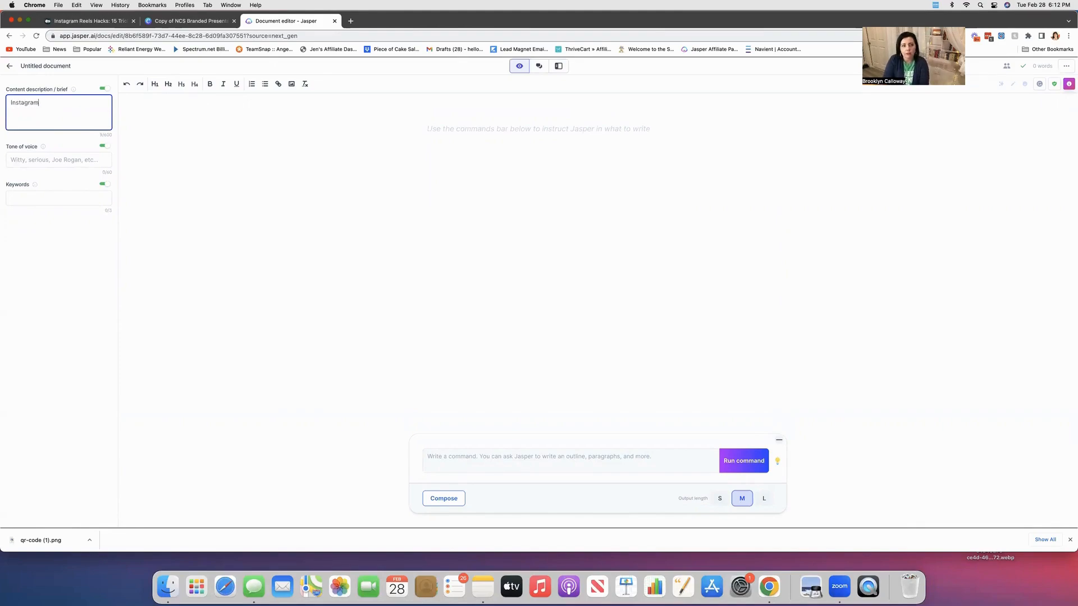
text(Voice Filter for EReels)
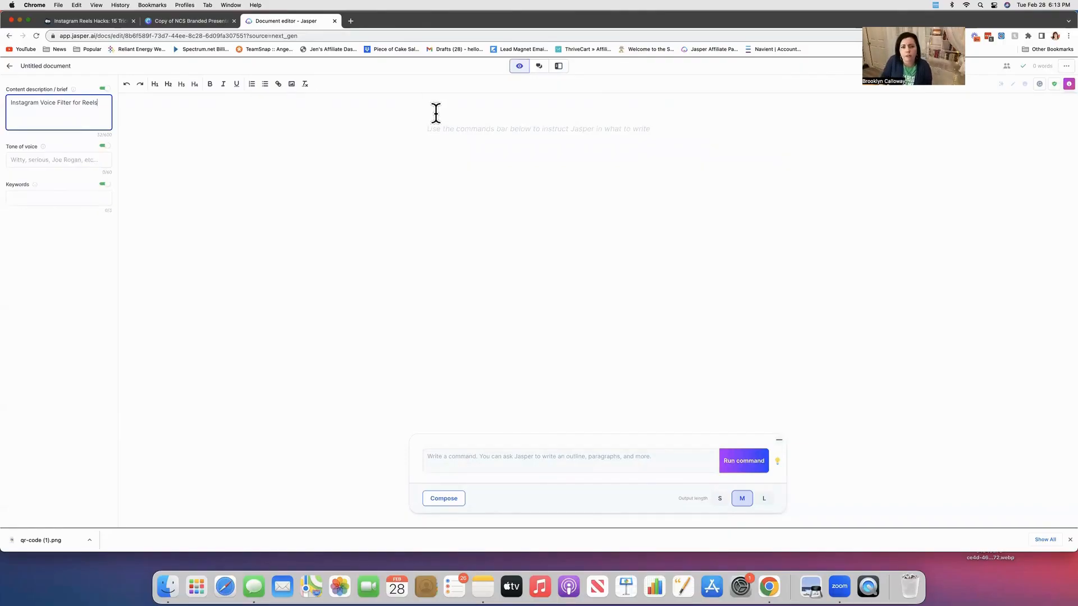
Run the command "Write an outline for a mini lesson that teaches someone how to use voice filters on instagram.".
click(466, 127)
text(Write a script for)
key(BackSpace)
key(BackSpace)
key(BackSpace)
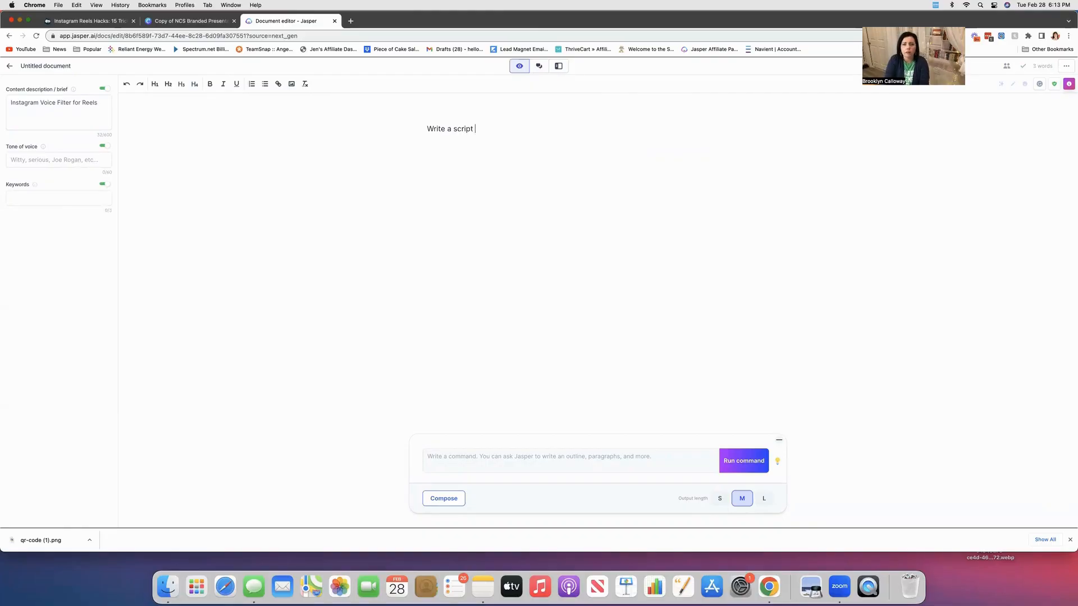
key(BackSpace)
key(BackSpace)
key(BackSpace)
key(BackSpace)
key(BackSpace)
key(BackSpace)
key(BackSpace)
text(an outline for)
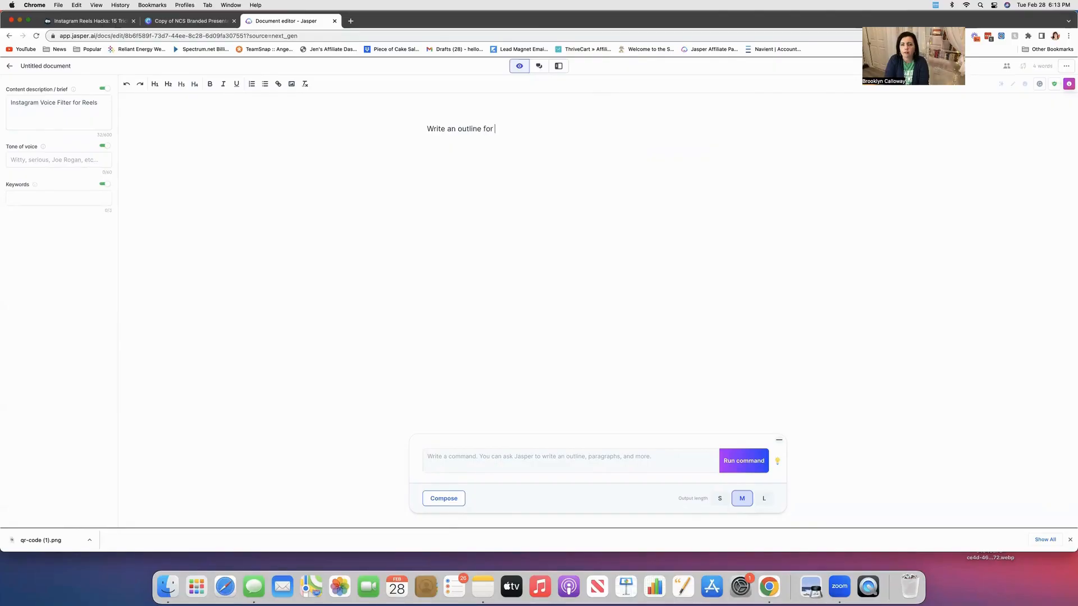
key(BackSpace)
key(BackSpace)
key(BackSpace)
text(that)
key(BackSpace)
key(BackSpace)
key(BackSpace)
key(BackSpace)
text(for a mini lesson that teache)
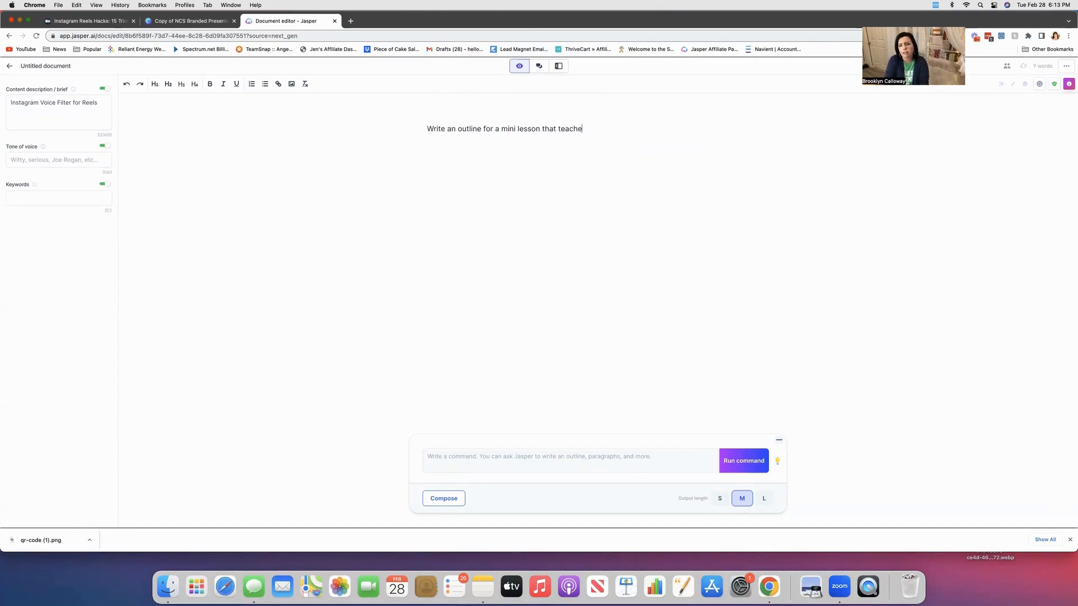
text(s someone how to use voice filters on instagram.)
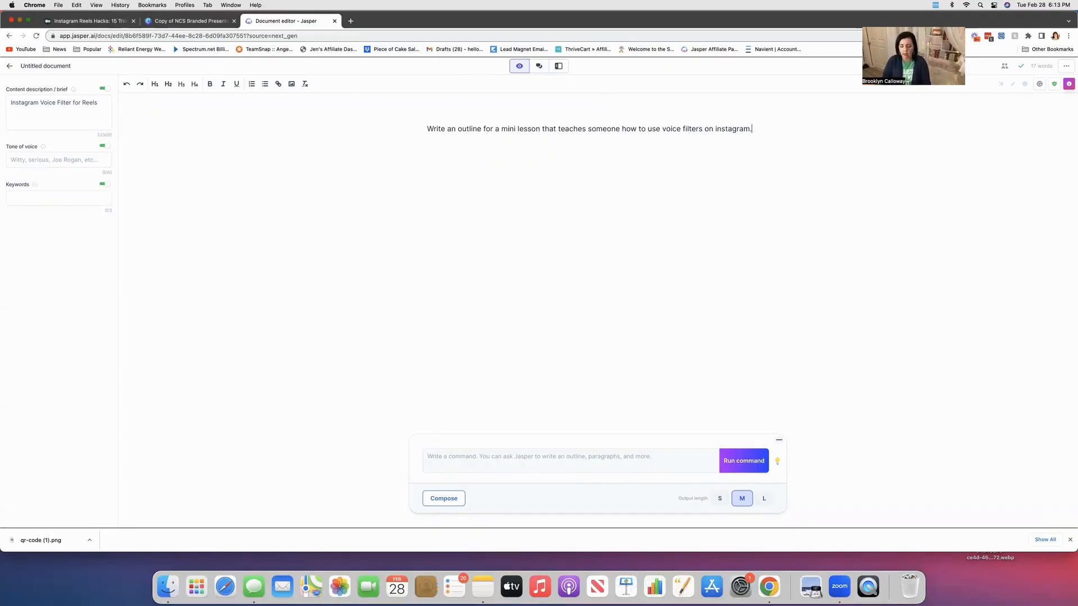
key(super+Return)
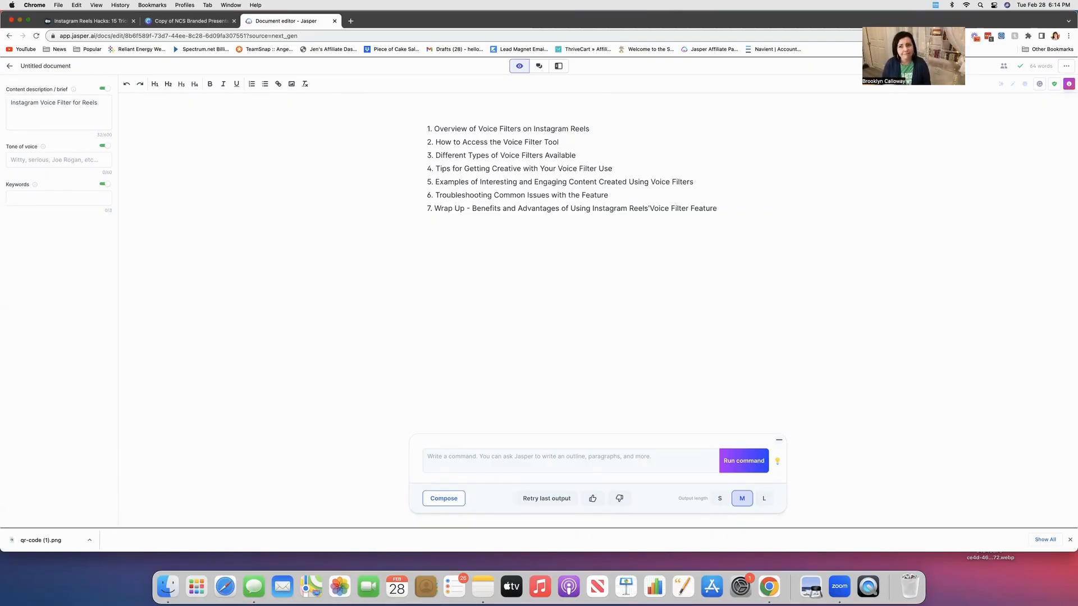
Open the power mode template panel and scroll through the list of templates.
click(651, 209)
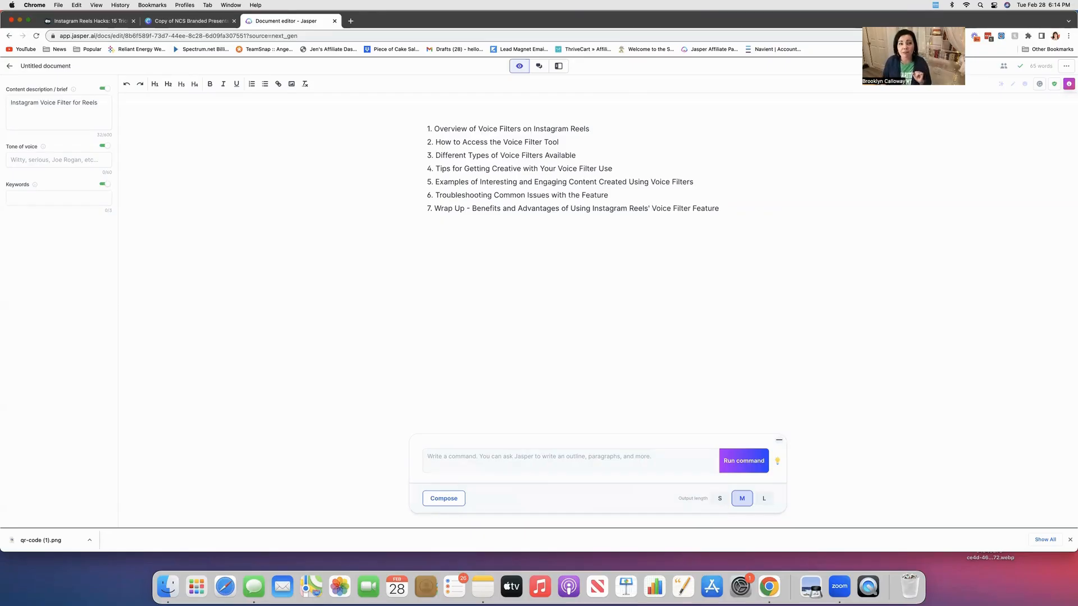
click(559, 70)
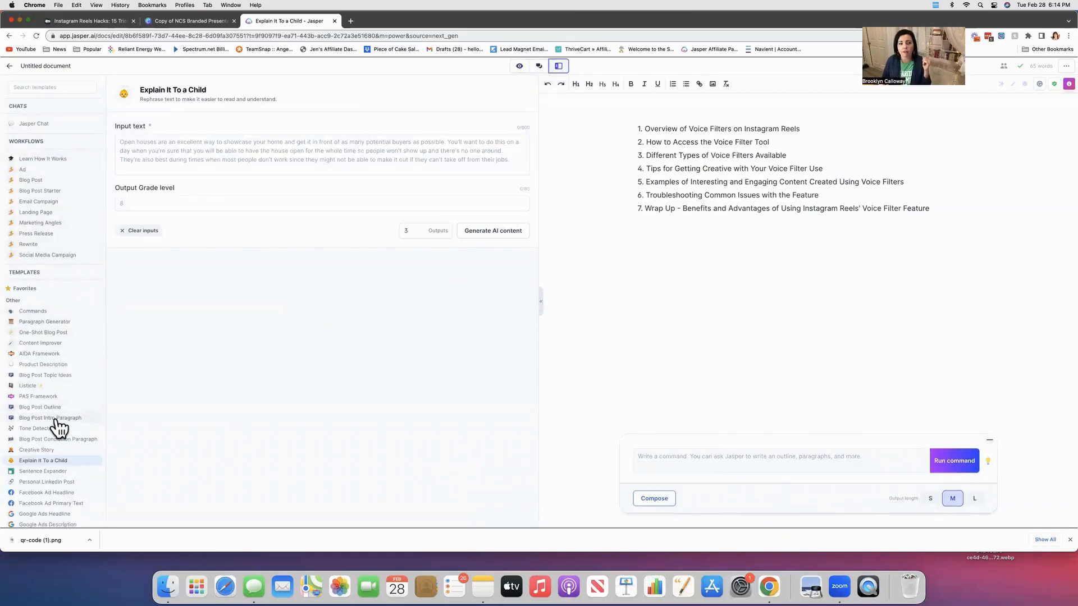
scroll(62, 428, down, 3)
scroll(61, 428, down, 6)
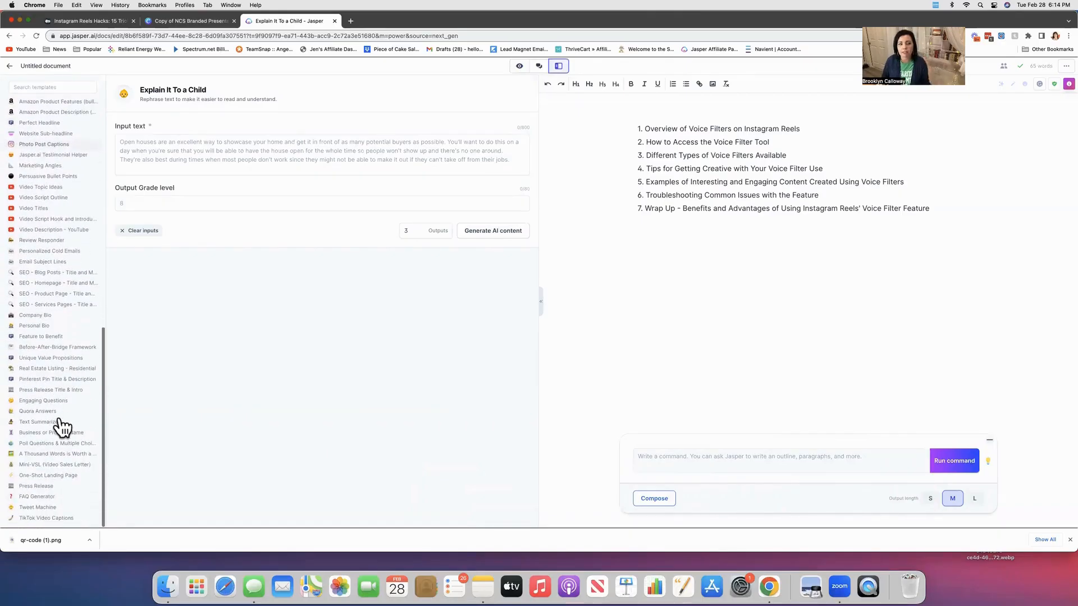
scroll(62, 428, up, 6)
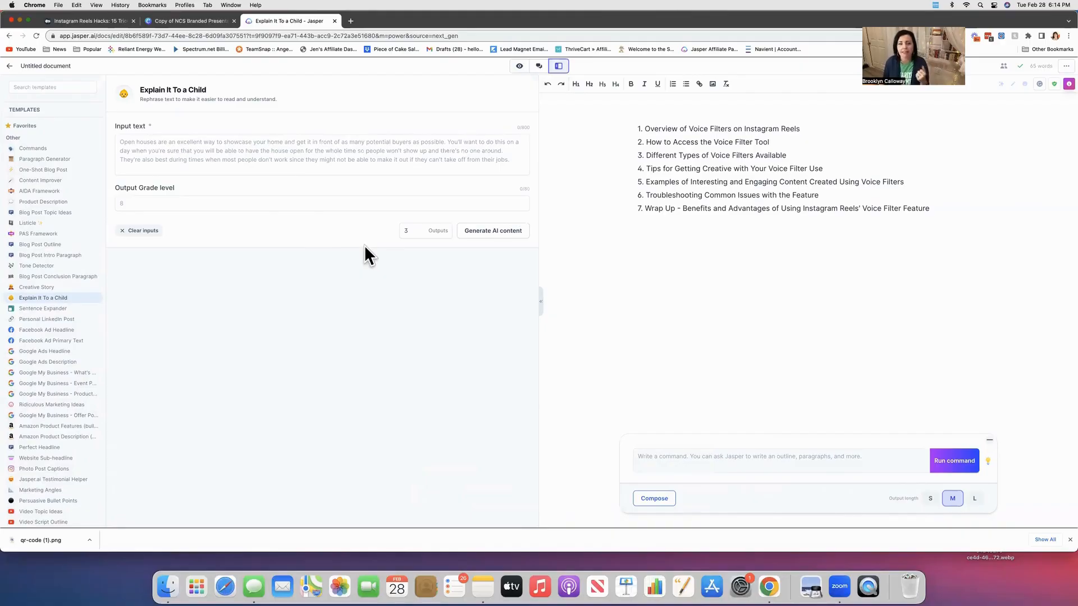
Try to set the number of outputs to 1.
click(420, 234)
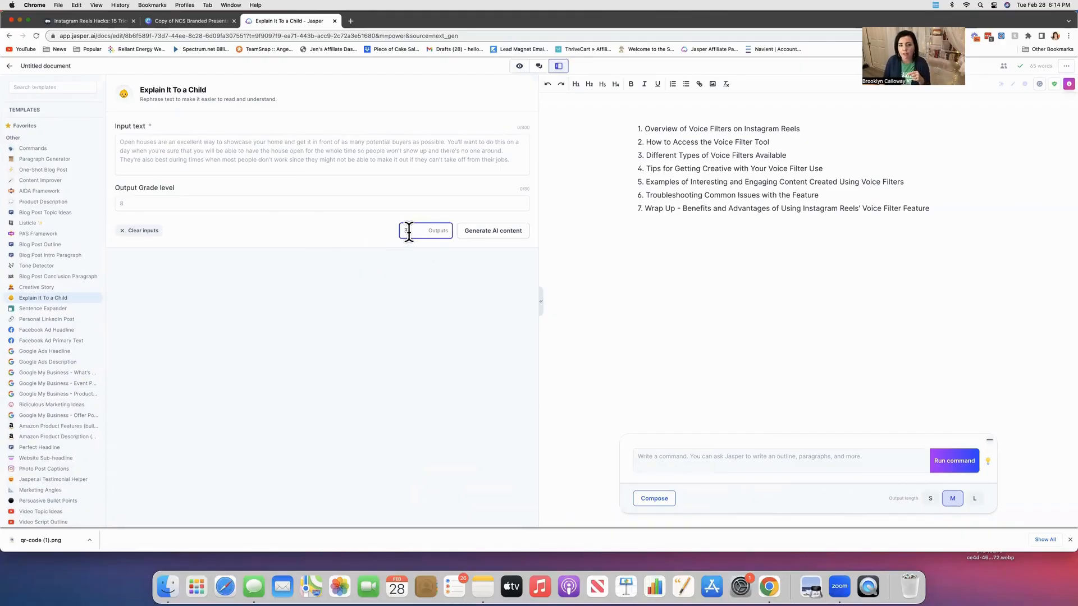
key(BackSpace)
text(1)
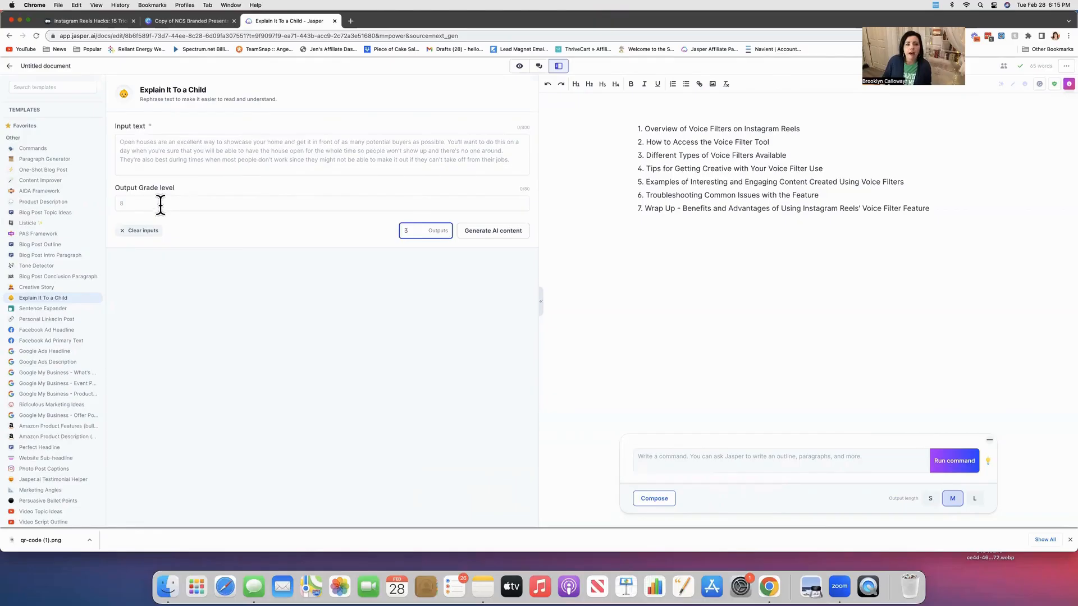
Copy the first outline item and paste it into the Explain It To a Child input text.
drag(645, 129, 804, 132)
key(super+c)
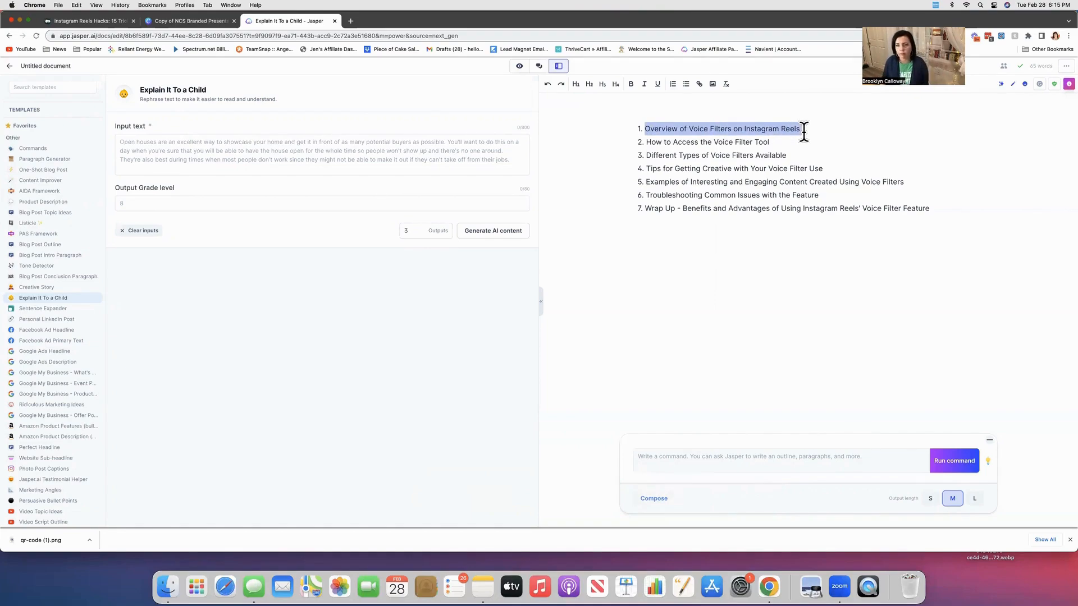
click(285, 156)
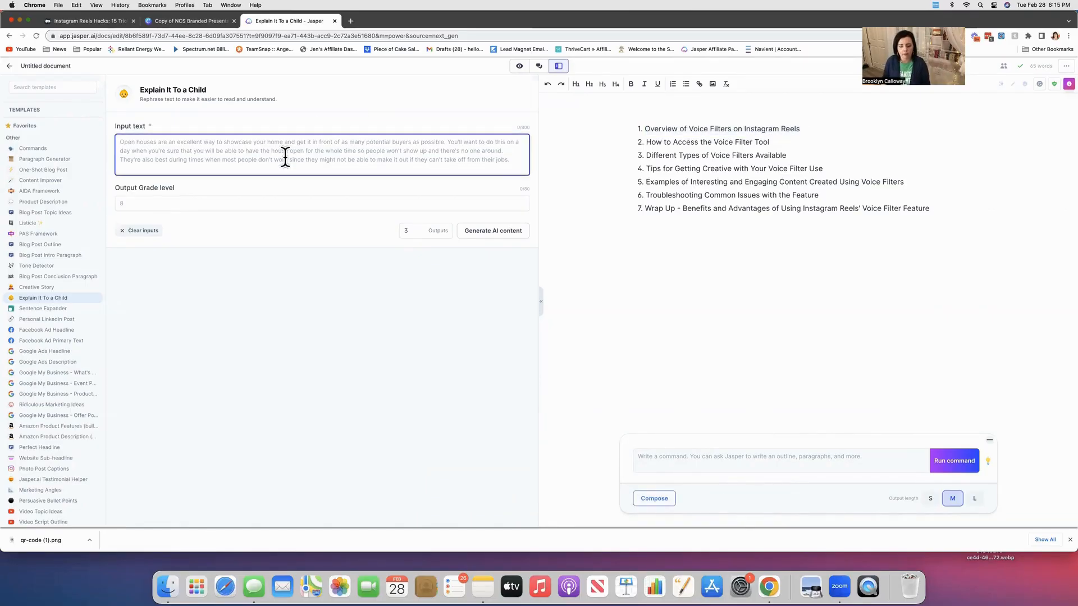
key(super+v)
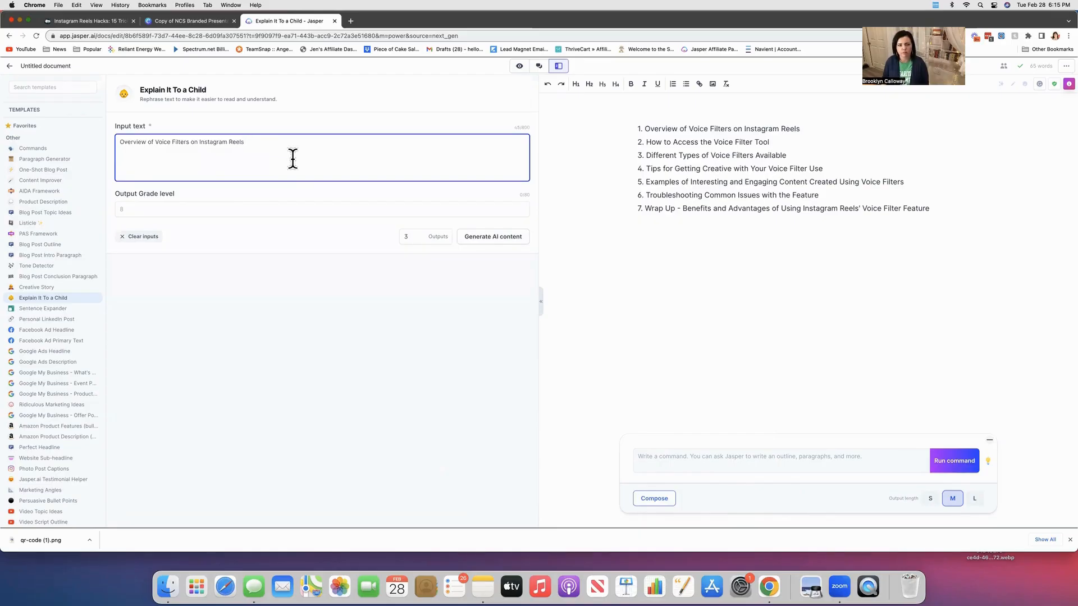
click(212, 211)
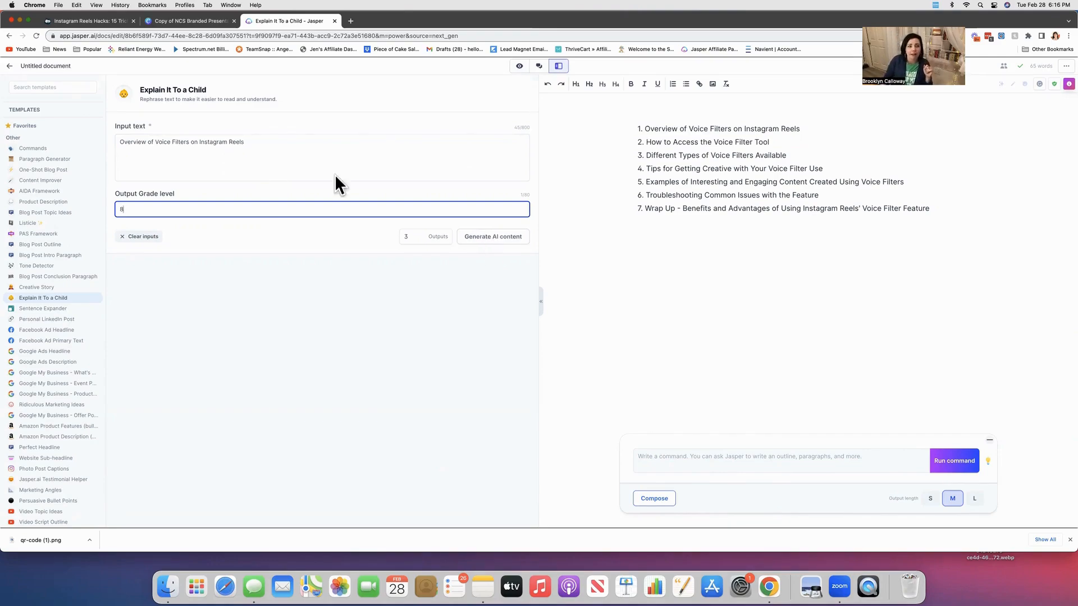
Open the Paragraph Generator template and move its previous outputs to the trash.
click(35, 161)
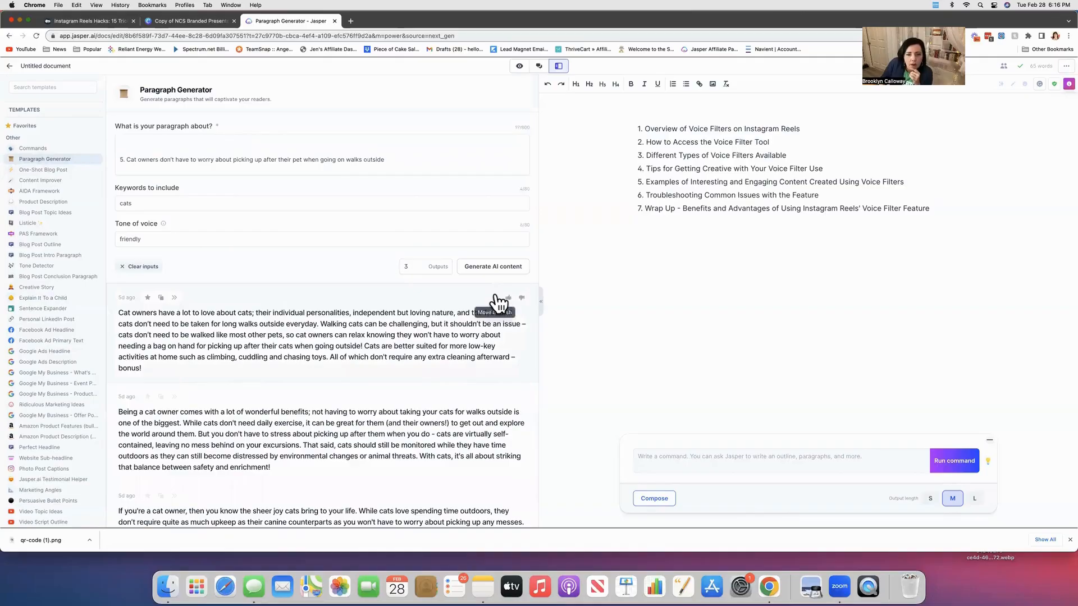
click(494, 298)
click(494, 299)
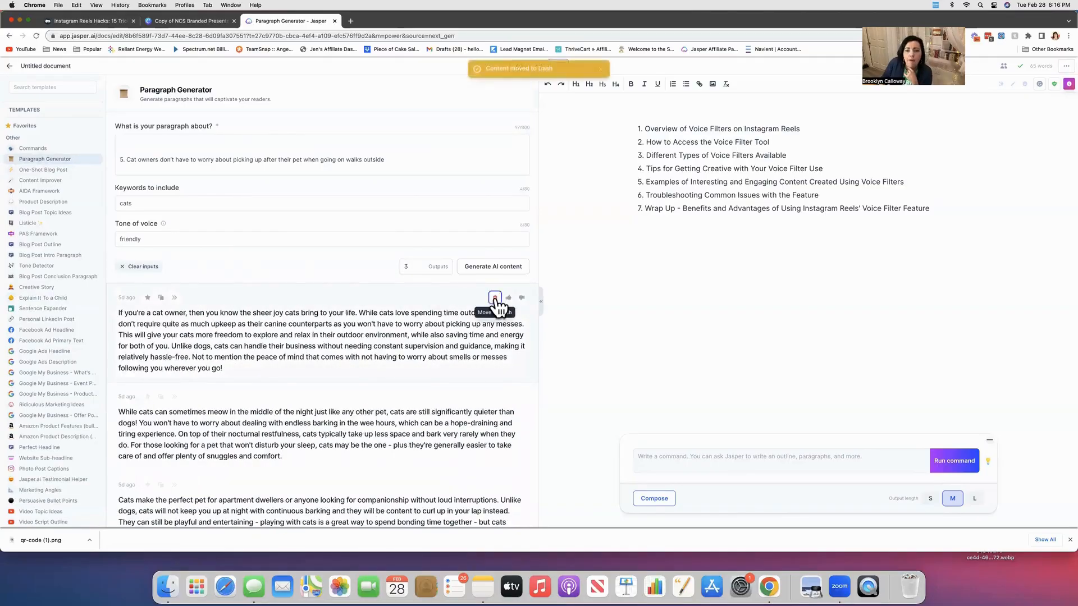
click(495, 299)
click(495, 298)
click(494, 299)
click(495, 298)
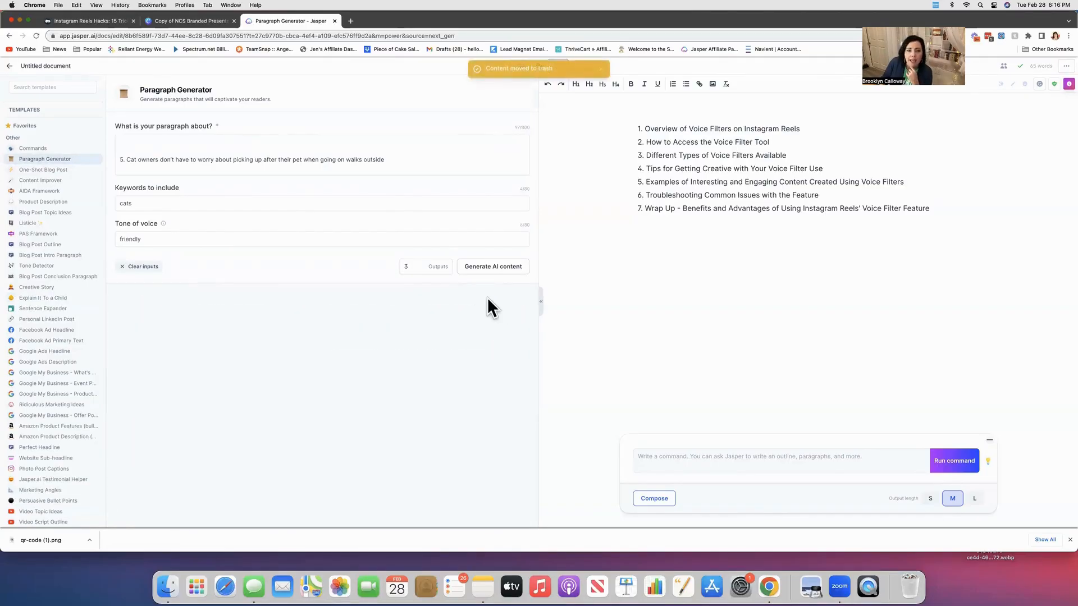
Clear the Paragraph Generator fields and paste the first outline item as the paragraph topic.
click(159, 201)
drag(168, 204, 99, 209)
key(BackSpace)
double_click(121, 238)
key(BackSpace)
click(368, 161)
drag(392, 160, 112, 156)
key(BackSpace)
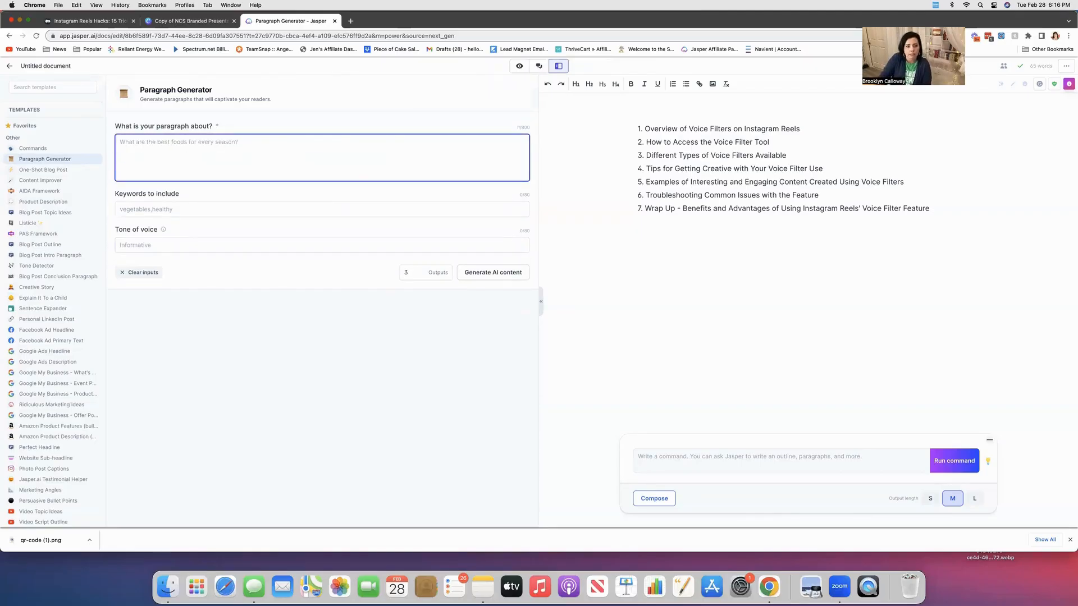
key(super+v)
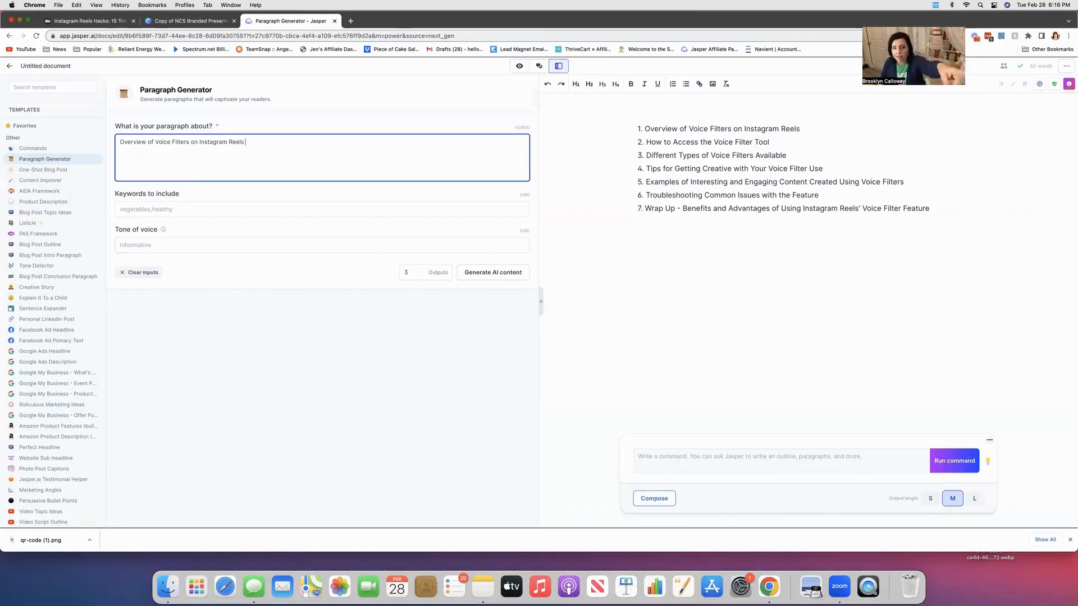
Set the keywords to include to "Instagram voice filters".
click(166, 209)
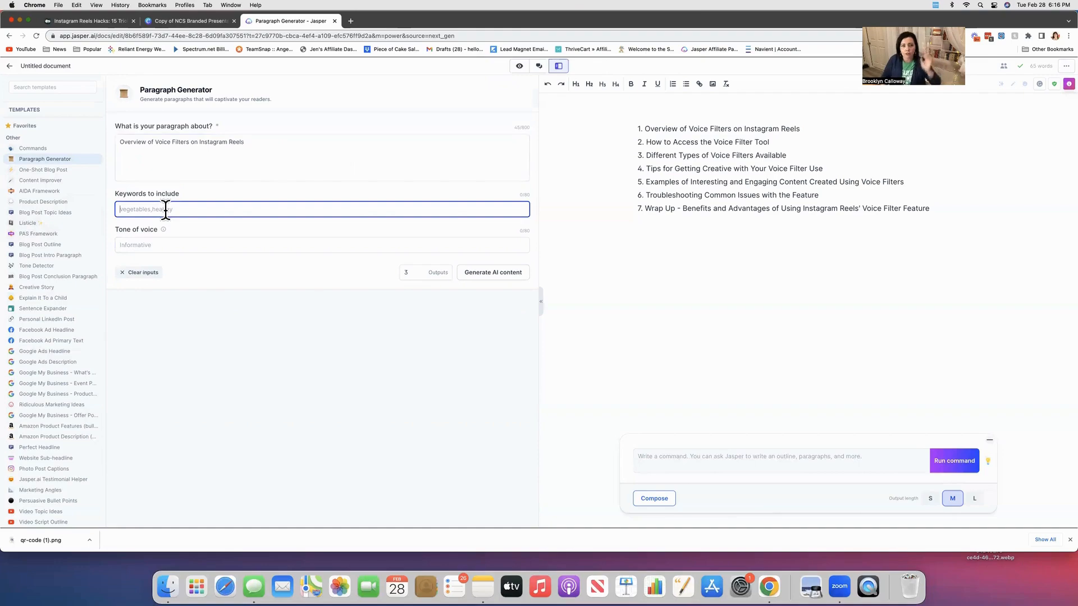
text(voice filters)
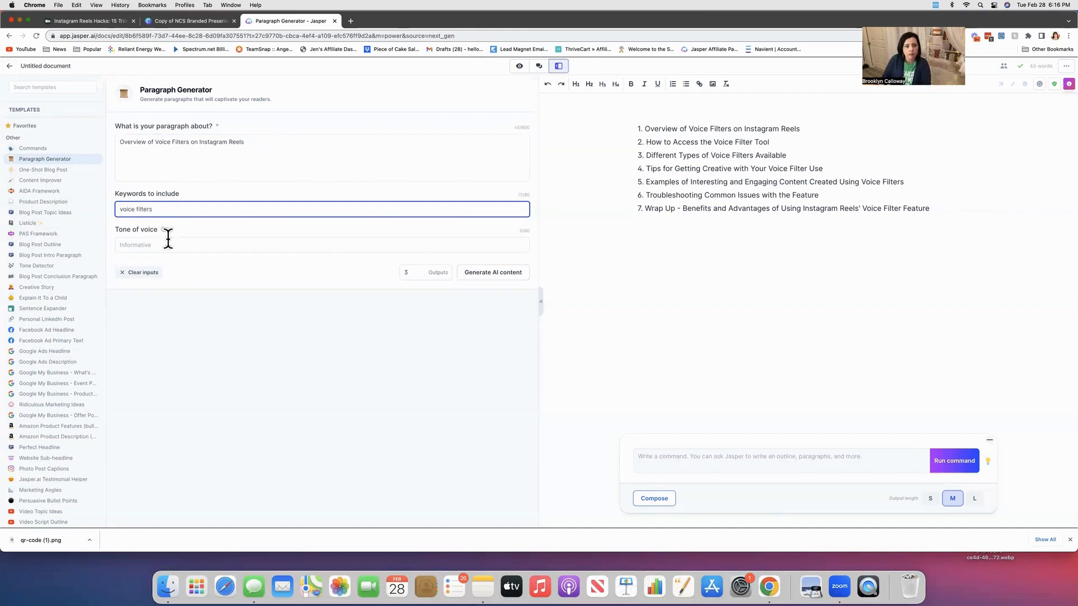
text(Instagram)
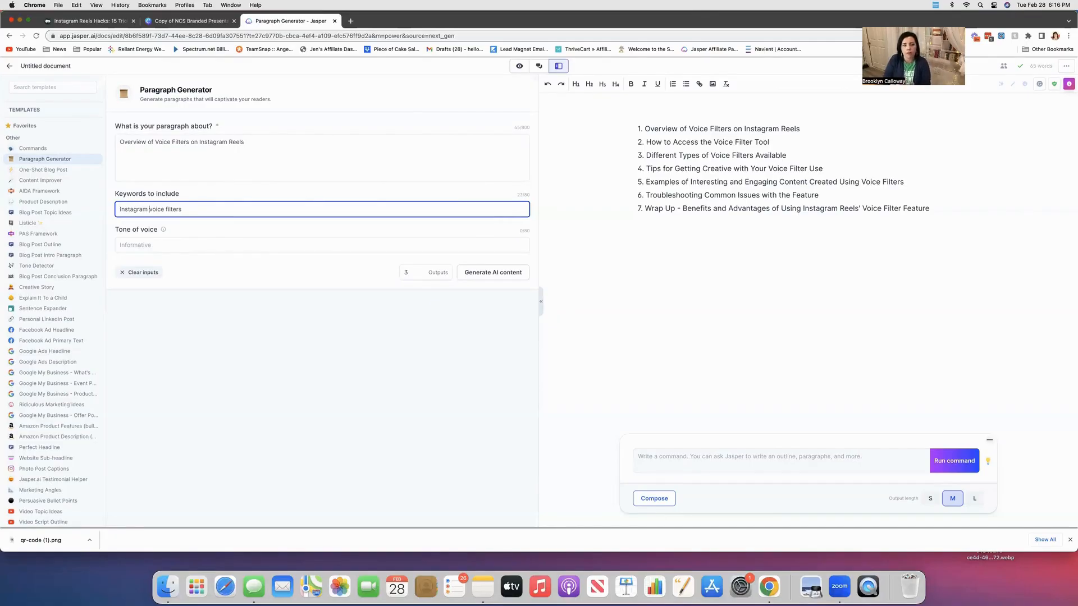
Set the tone of voice to "friendly" and generate the AI content.
click(231, 240)
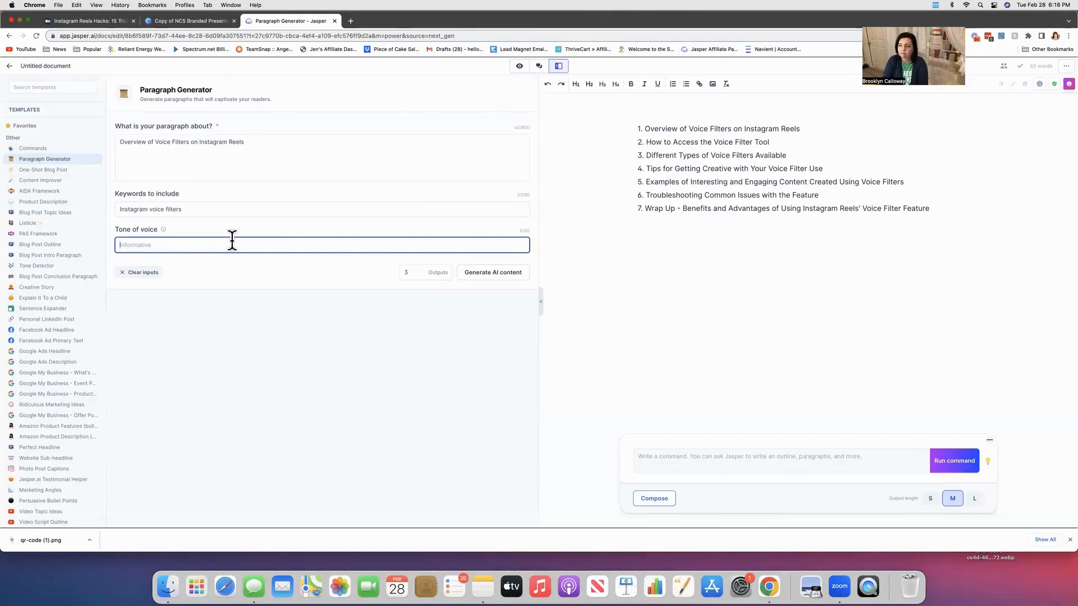
text(pro)
key(BackSpace)
key(BackSpace)
key(BackSpace)
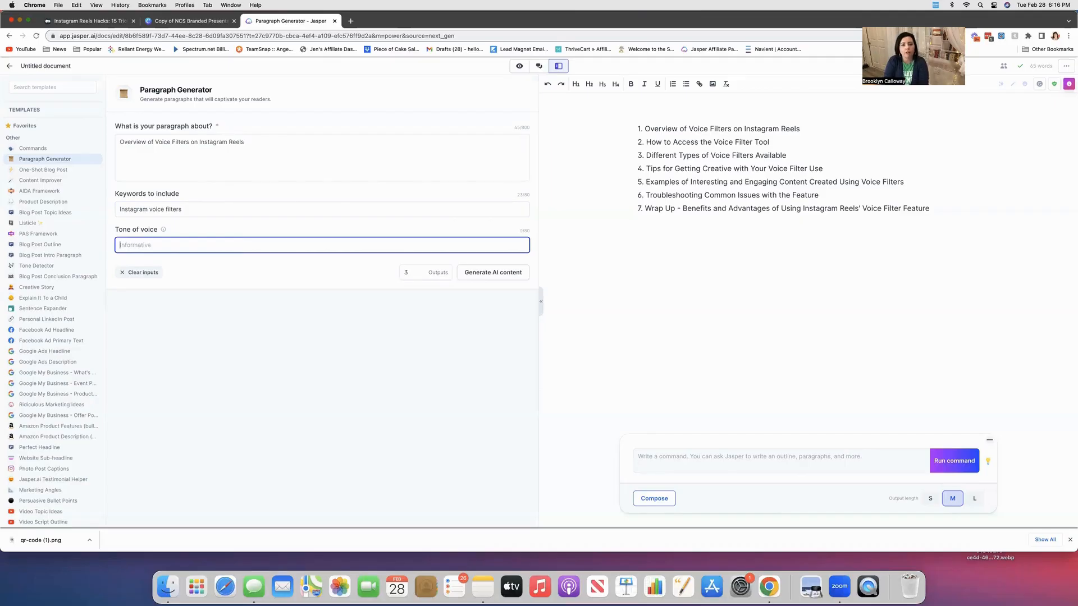
text(fu)
key(BackSpace)
text(fun)
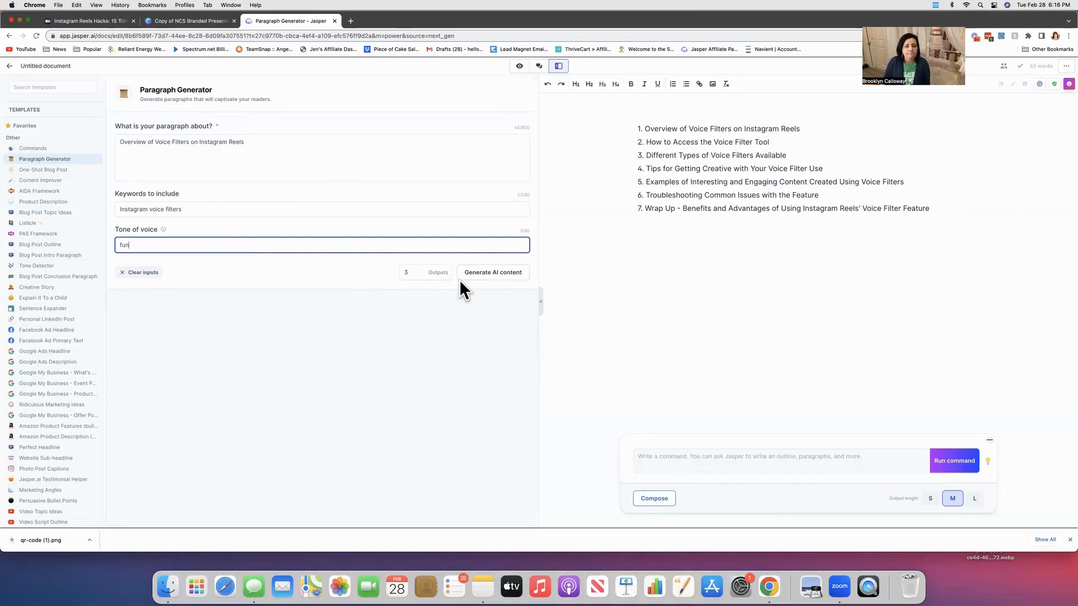
key(BackSpace)
key(BackSpace)
text(riendly)
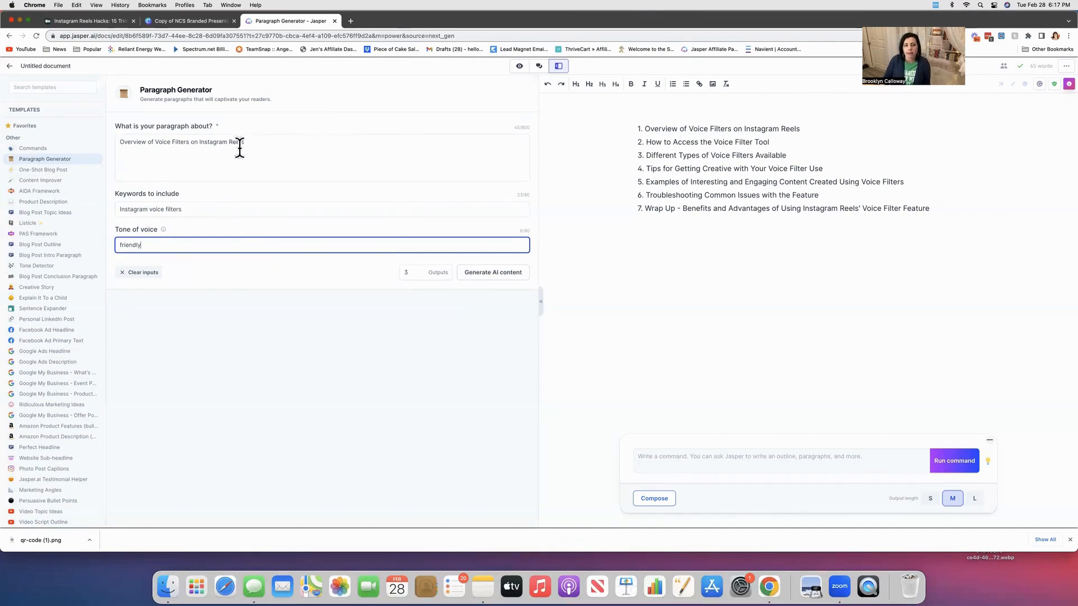
click(499, 278)
click(497, 272)
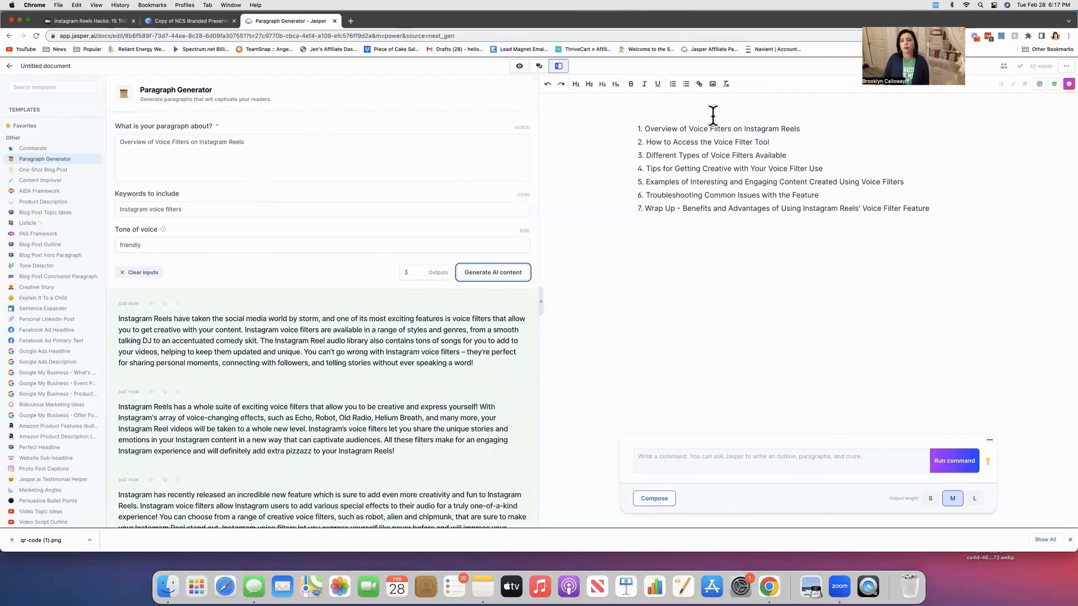
Add the title "How to Use Voice Filters for your Instagram Reels" on a new line above the outline.
click(648, 126)
key(Return)
text(1.)
key(BackSpace)
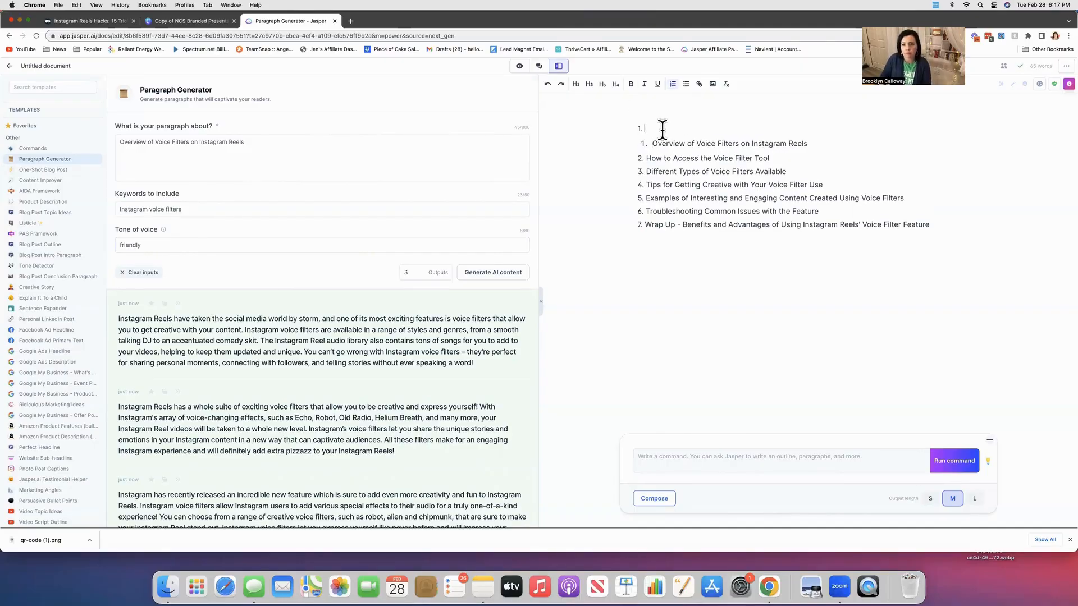
key(BackSpace)
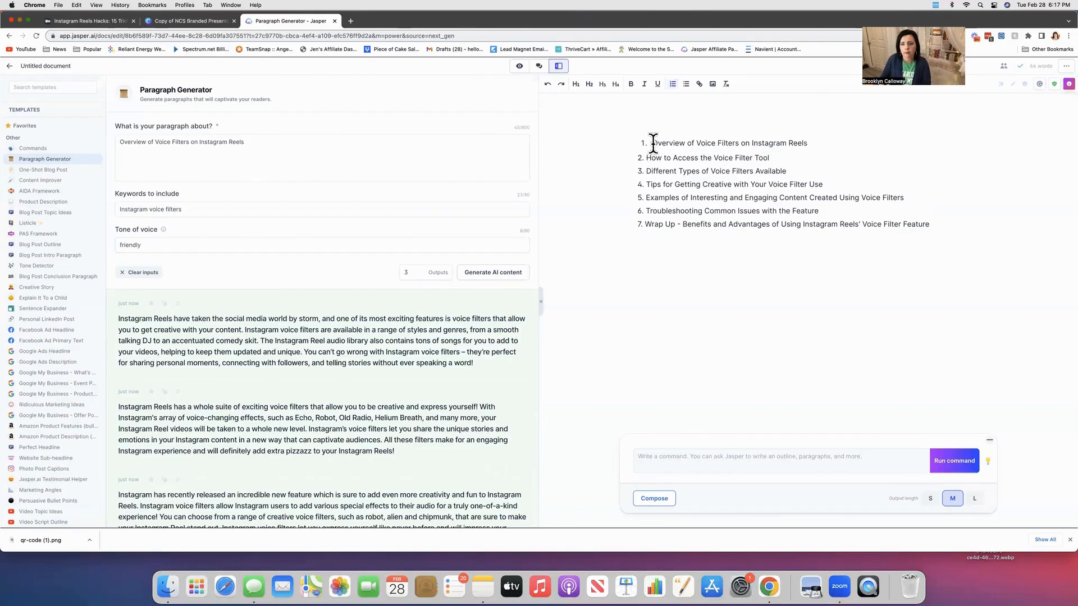
key(Delete)
text(1.)
click(677, 105)
text(How to use Voice)
key(BackSpace)
key(BackSpace)
key(BackSpace)
key(BackSpace)
key(BackSpace)
key(BackSpace)
key(BackSpace)
key(BackSpace)
key(BackSpace)
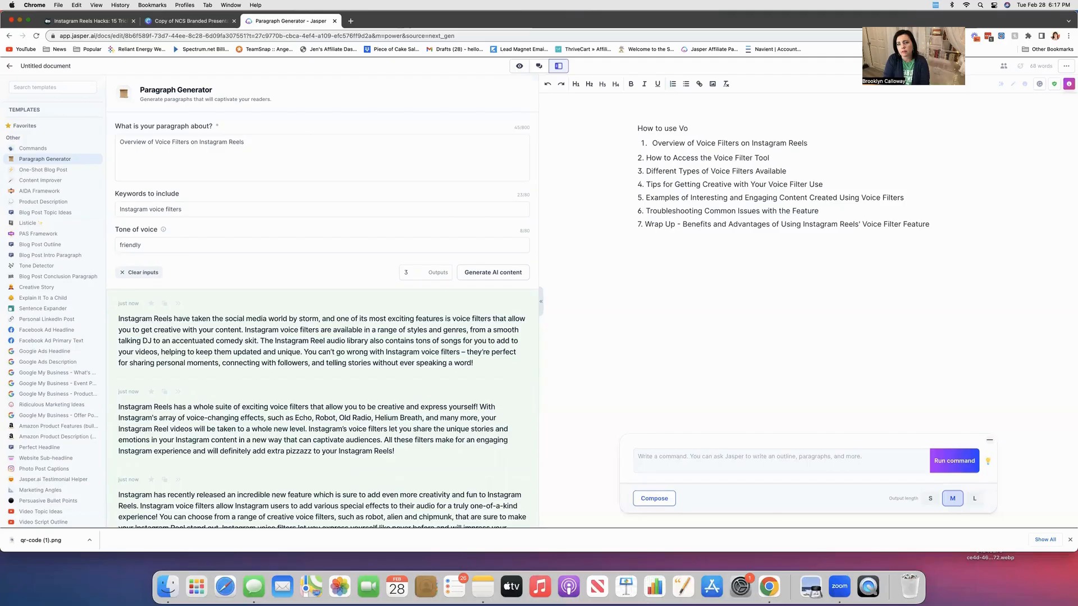
text(Use Voic)
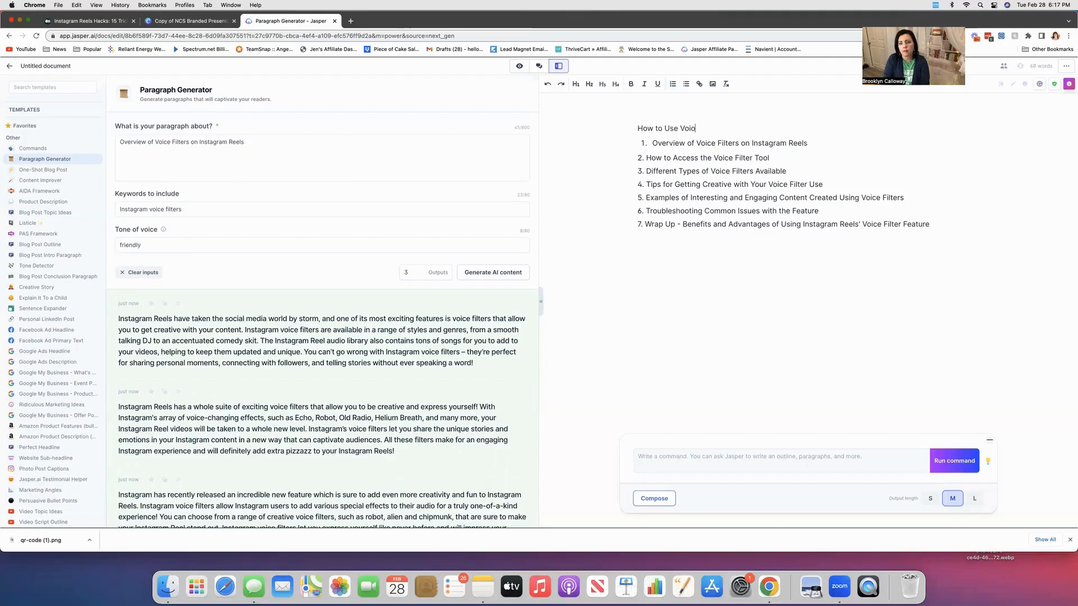
text(e Filters for your )
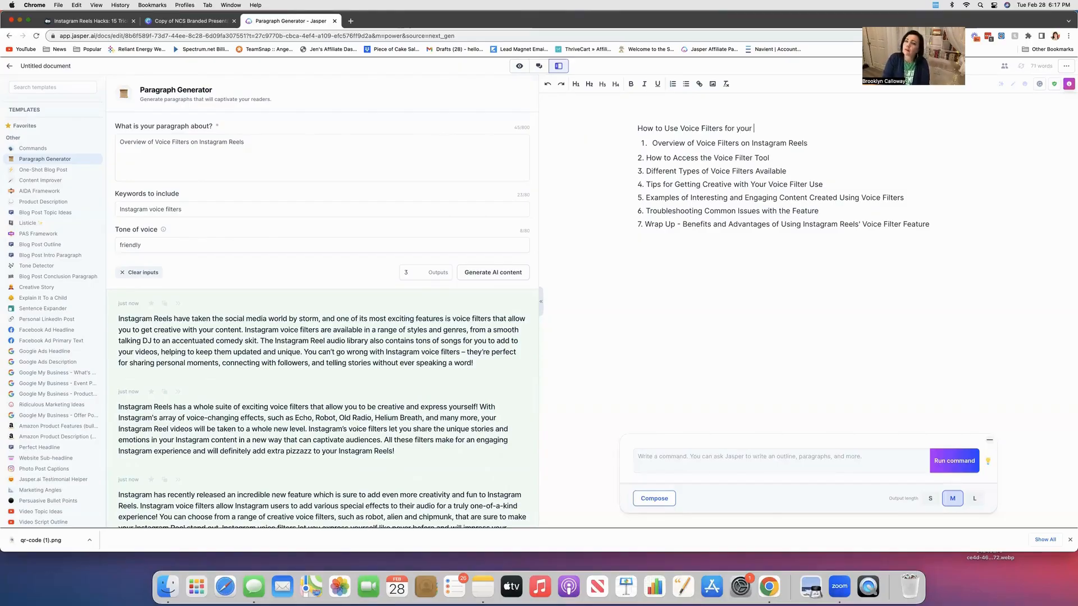
text(Instagr)
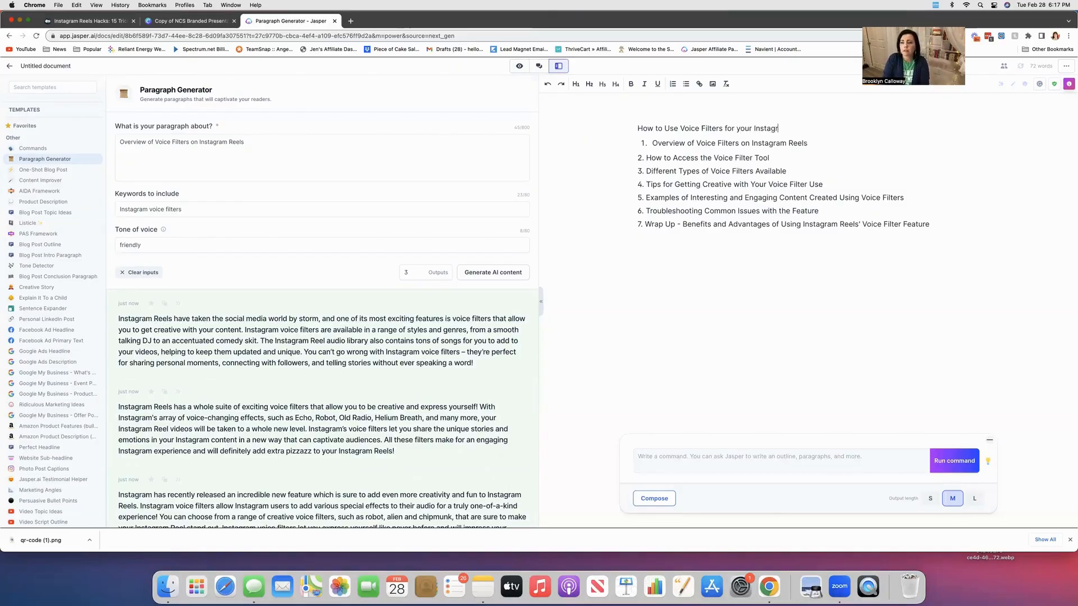
text(am Reels)
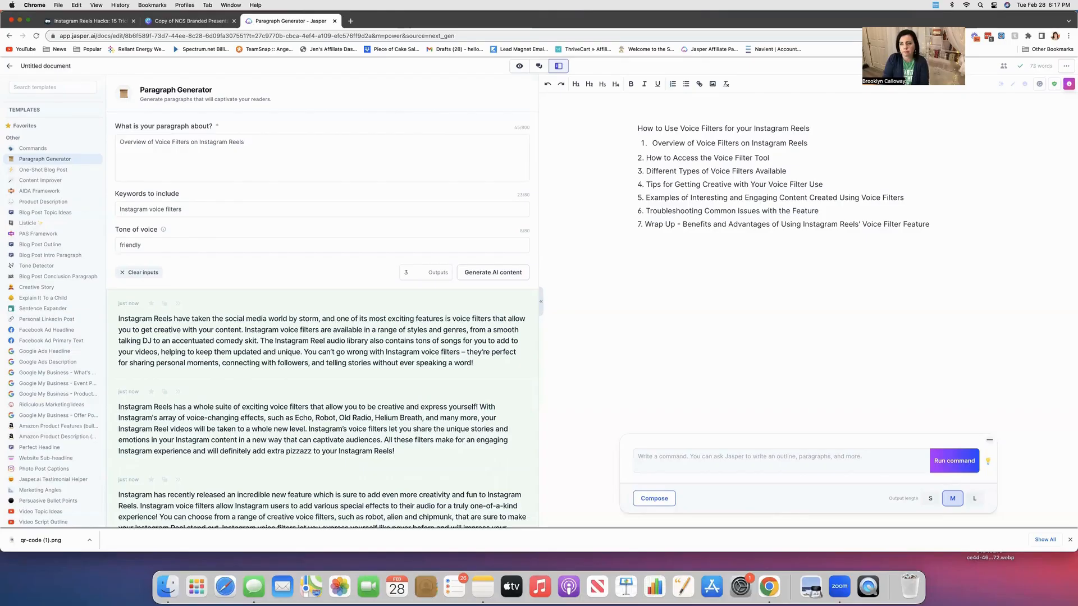
Format the title as Heading 1 and the first outline item, Overview of Voice Filters on Instagram Reels, as Heading 2.
scroll(640, 118, down, 1)
drag(638, 117, 813, 115)
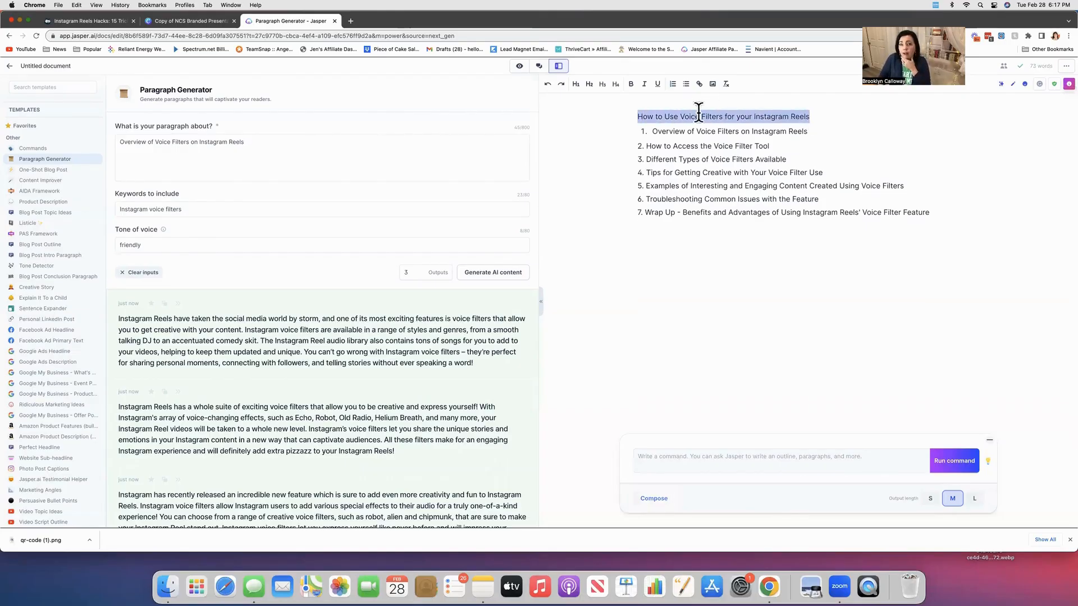
click(577, 85)
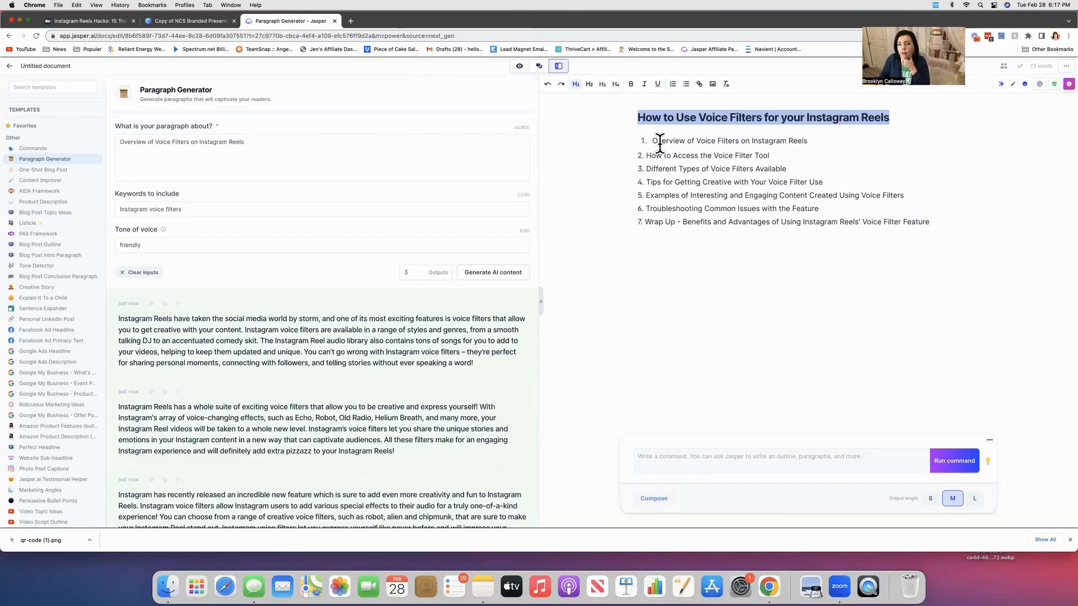
drag(650, 141, 813, 142)
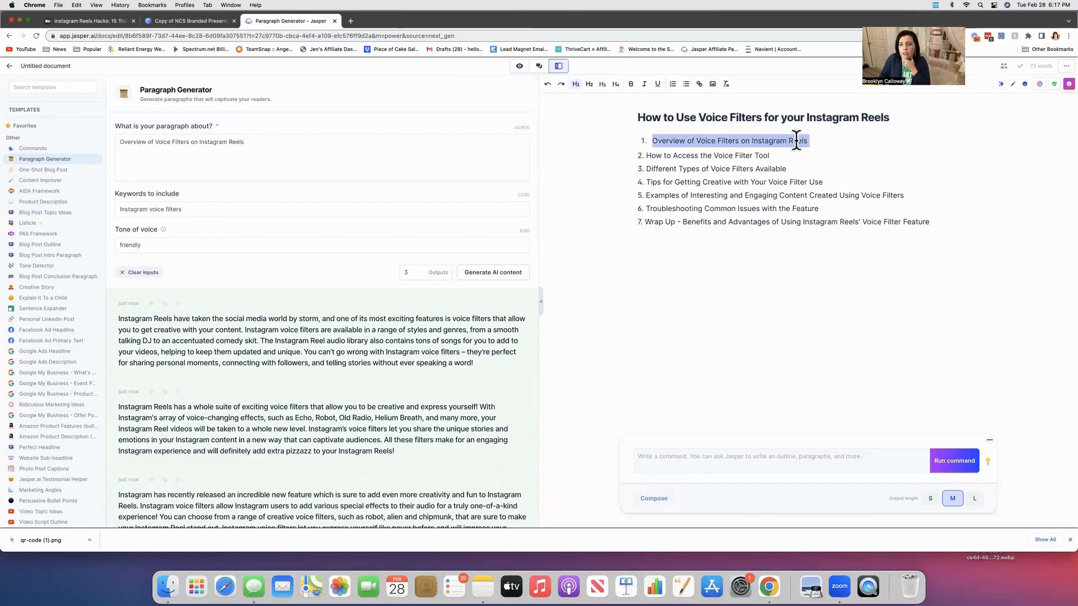
click(589, 85)
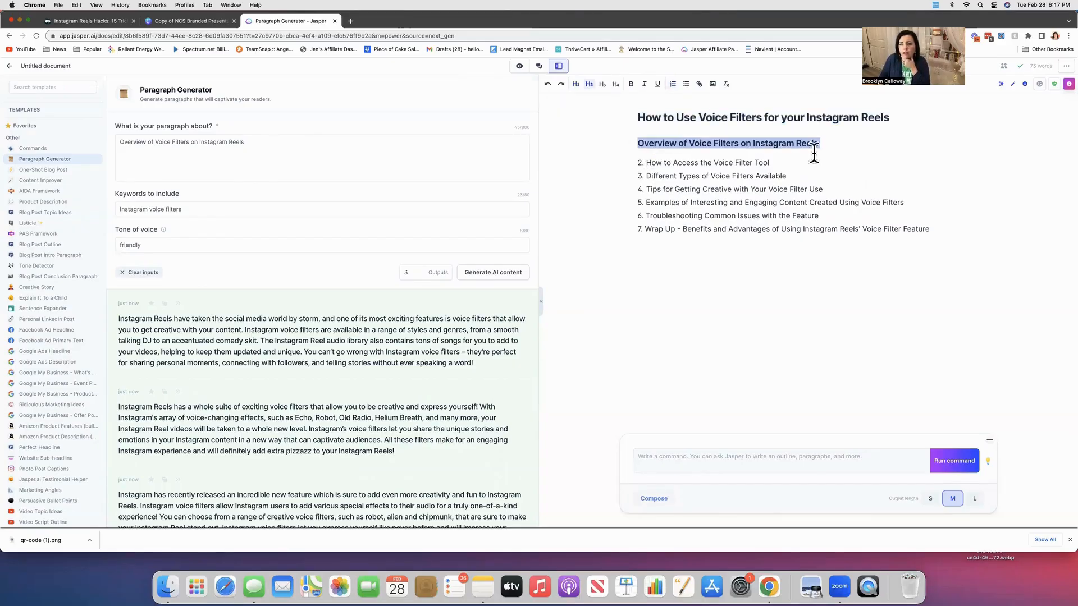
Copy the second generated paragraph and paste it below the Overview heading, followed by a blank line.
click(833, 146)
key(Return)
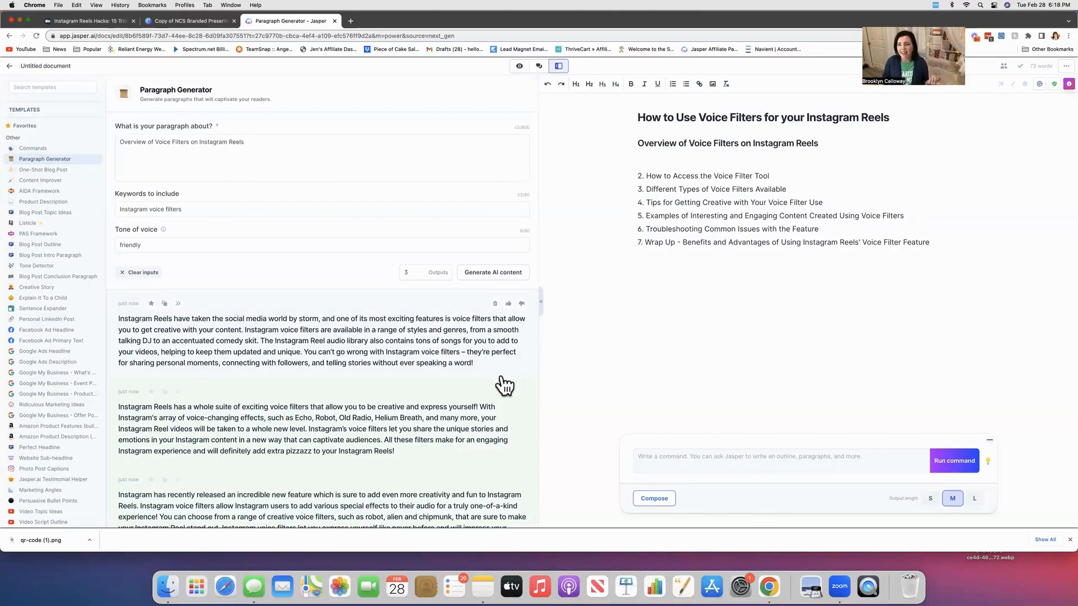
scroll(446, 372, down, 2)
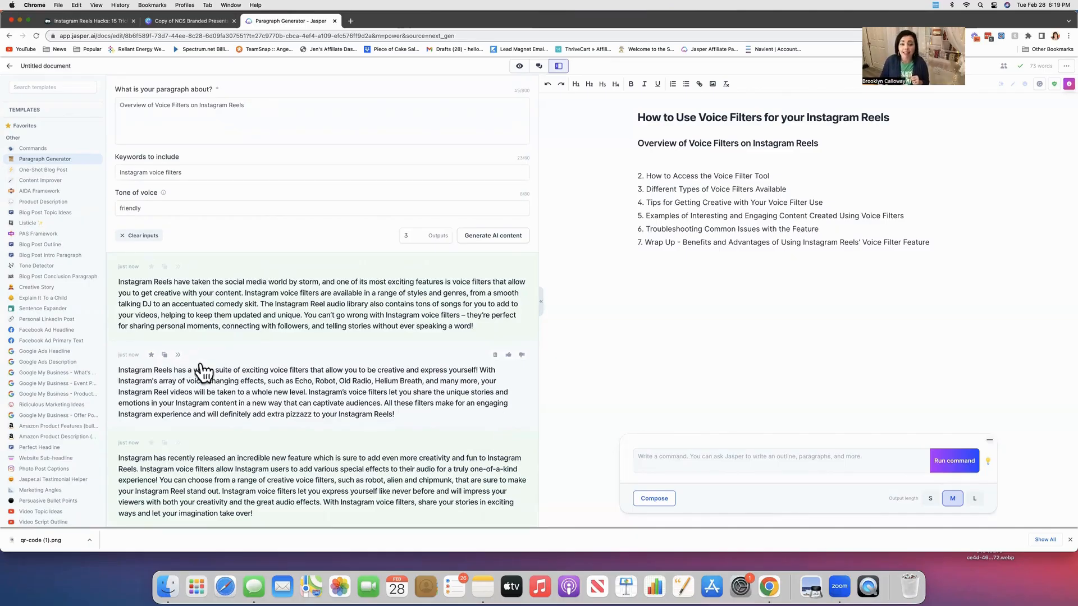
click(163, 355)
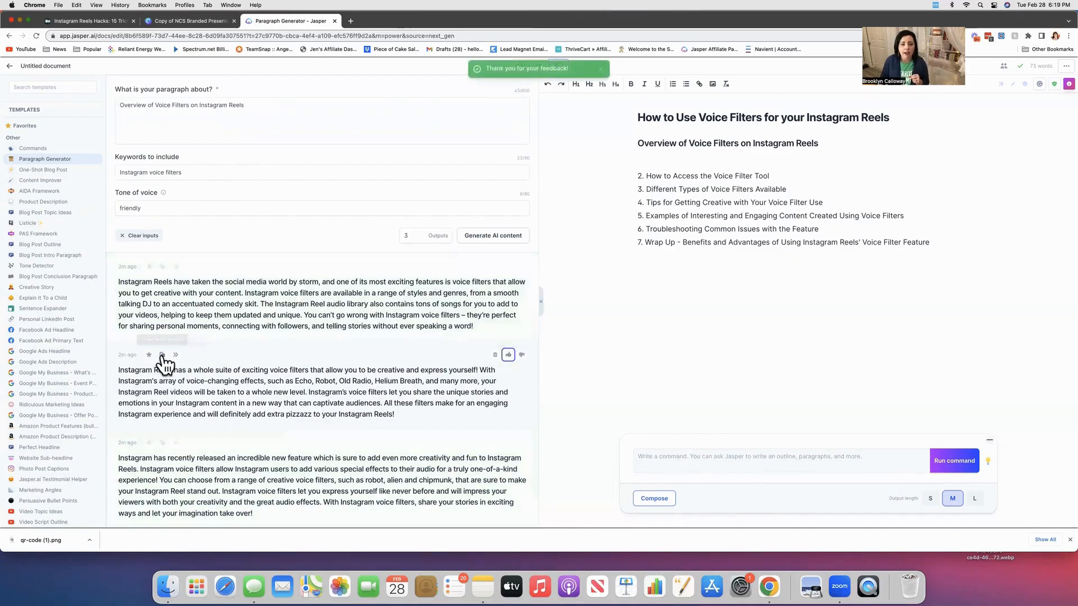
click(730, 158)
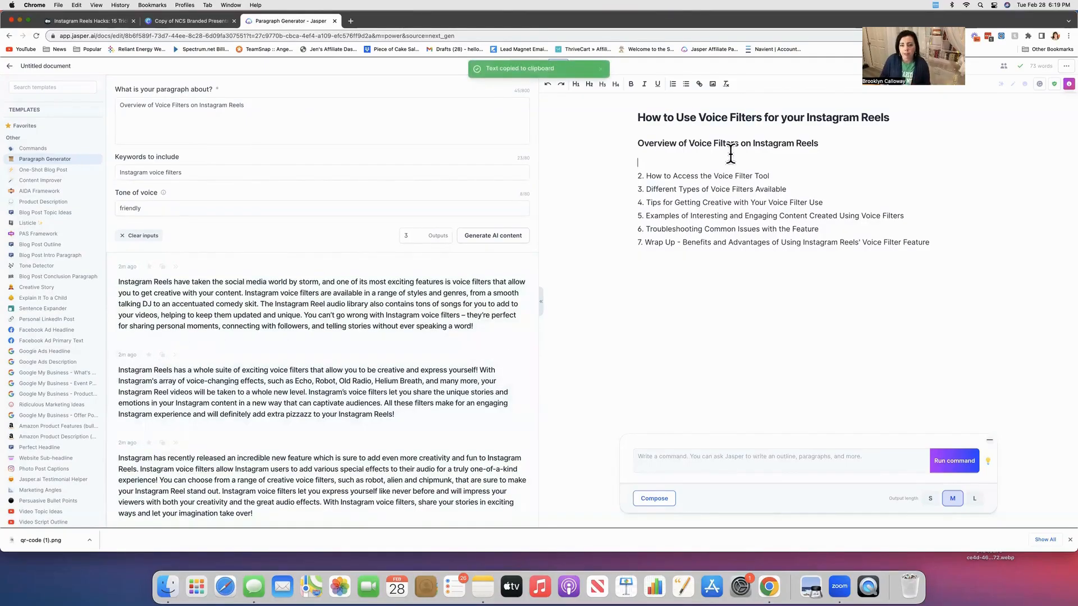
key(super+v)
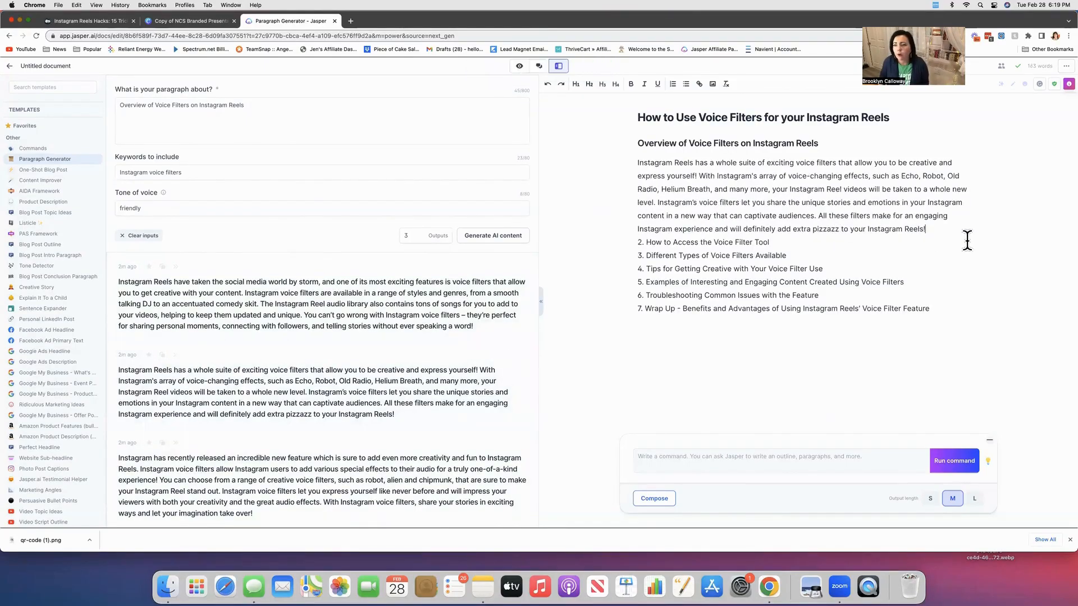
key(Return)
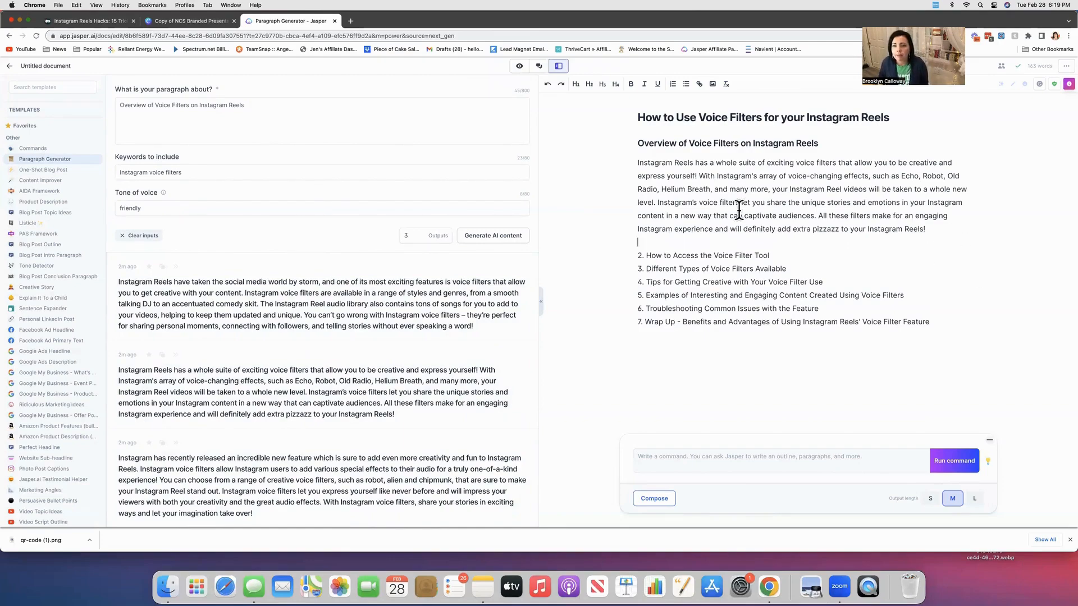
In the pasted paragraph, replace the example voice filter "Echo" with "Announcer".
click(919, 177)
key(BackSpace)
key(BackSpace)
key(BackSpace)
key(BackSpace)
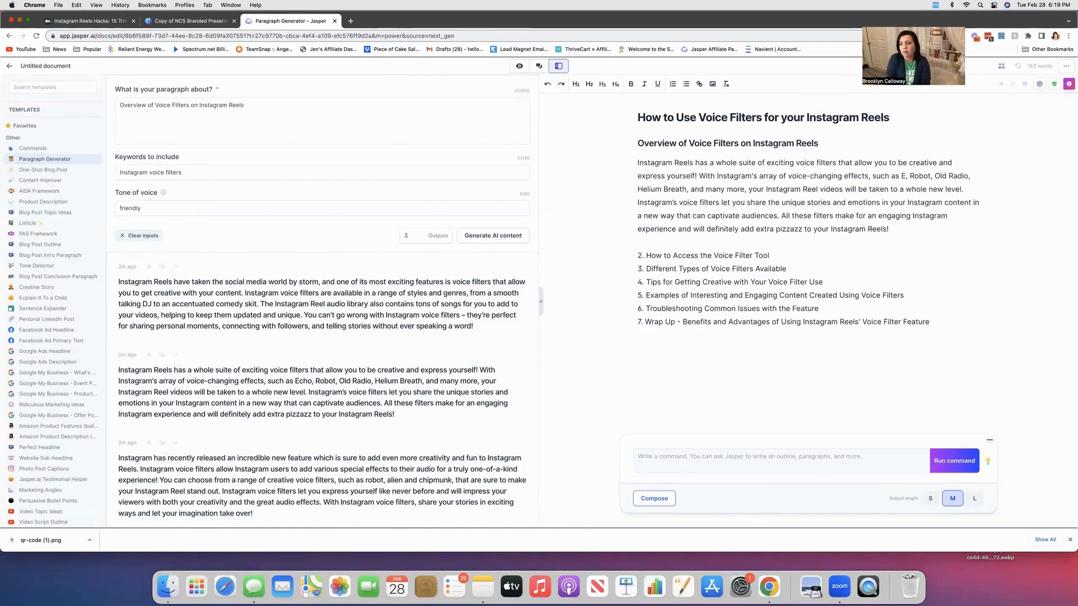
text(Announcer)
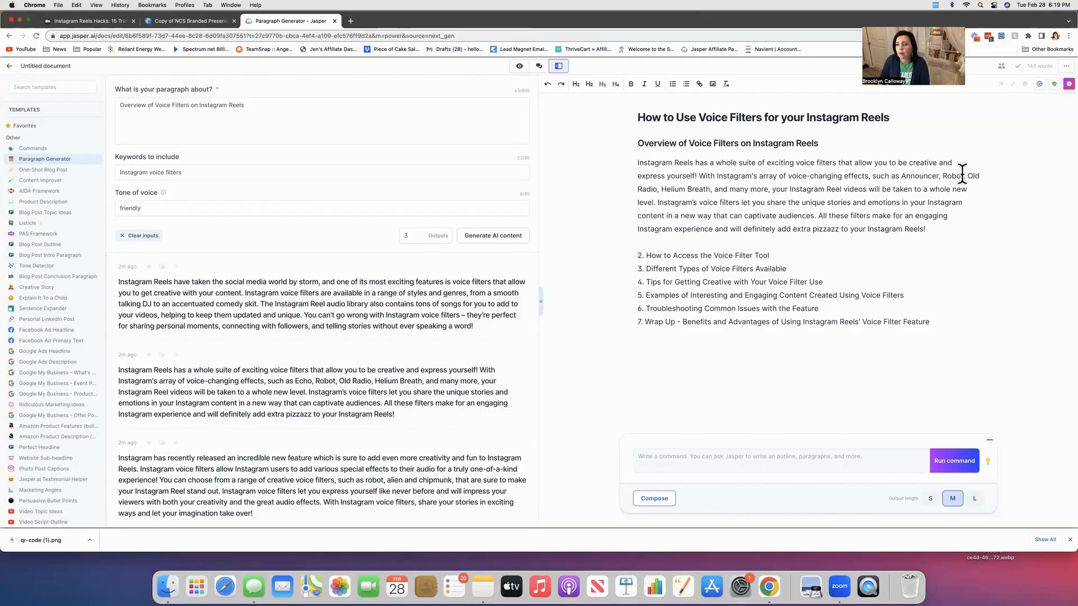
Replace "Old Radio" with "Giant" and shorten "Helium Breath" to "Helium" in the paragraph's filter list.
click(655, 189)
key(BackSpace)
key(BackSpace)
key(BackSpace)
key(BackSpace)
key(BackSpace)
key(BackSpace)
key(BackSpace)
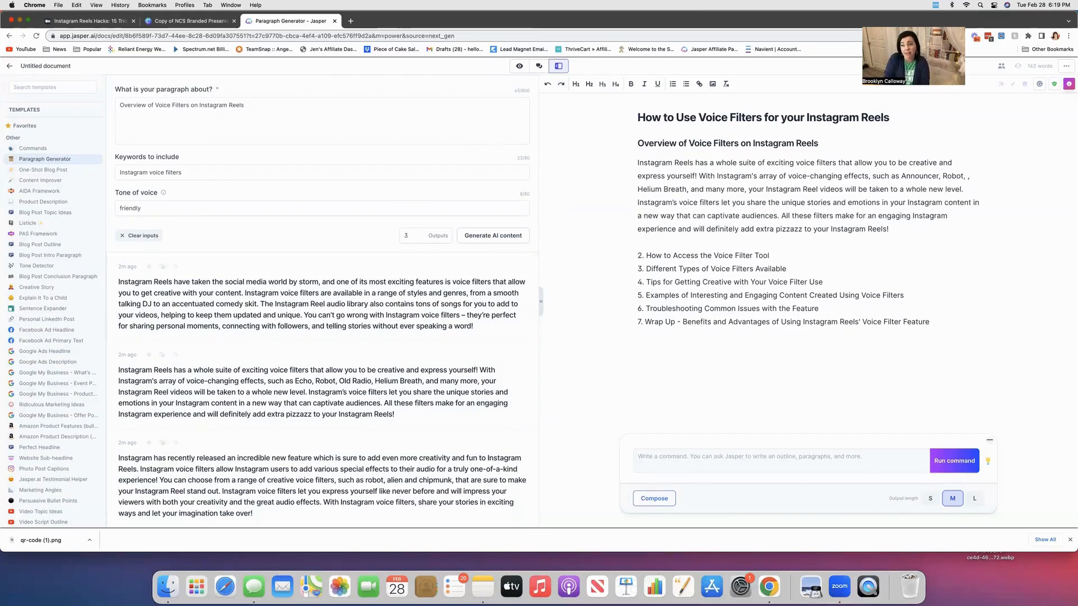
key(BackSpace)
key(BackSpace)
text(Giant,)
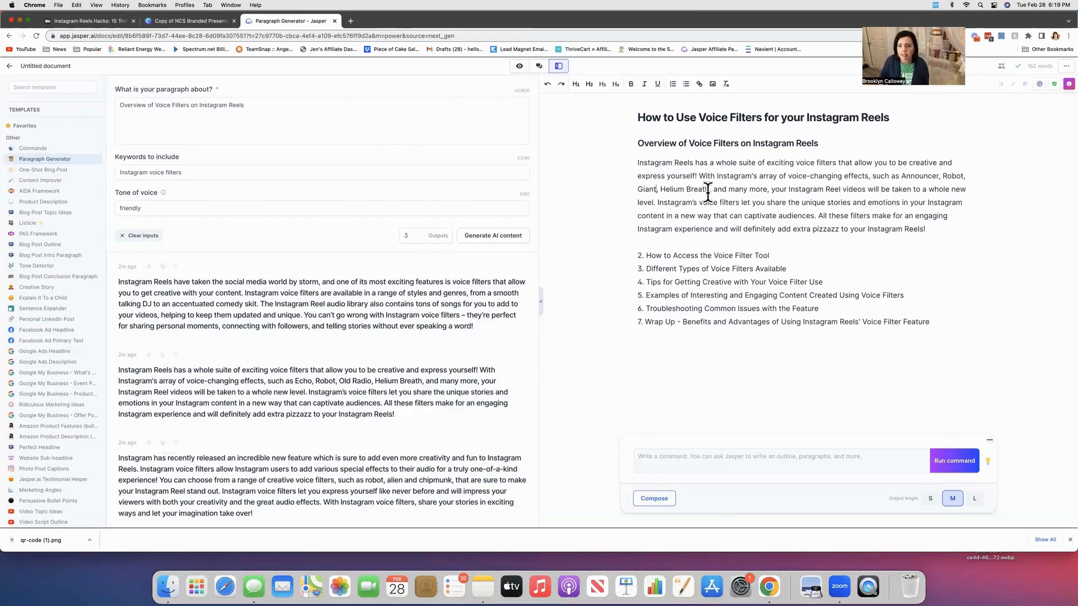
key(BackSpace)
key(BackSpace)
key(BackSpace)
key(BackSpace)
key(BackSpace)
key(BackSpace)
key(BackSpace)
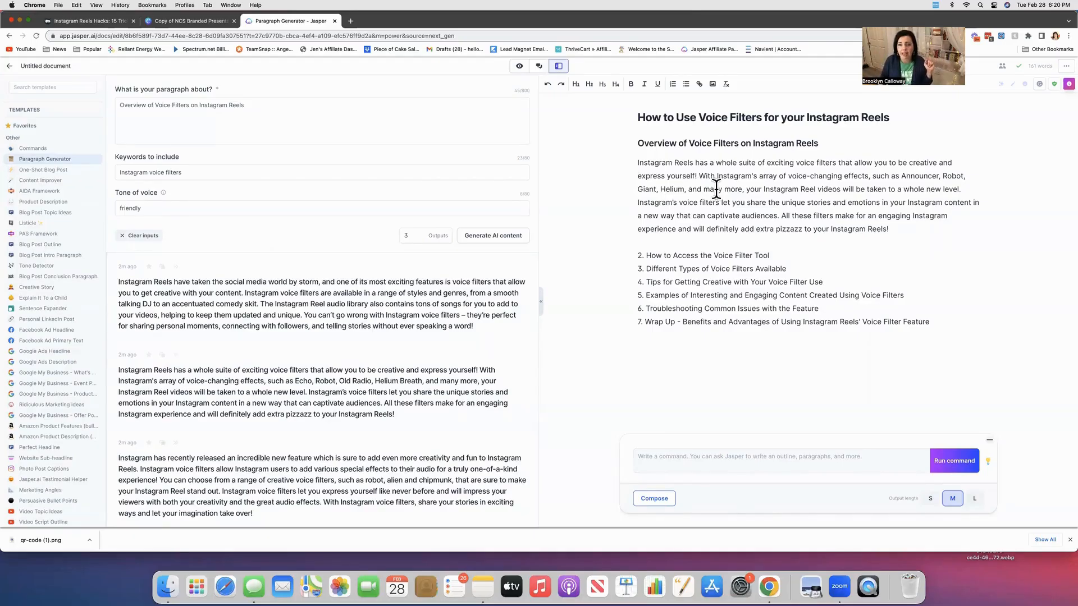
Format the second outline item, How to Access the Voice Filter Tool, as Heading 2 and select its text.
drag(771, 255, 661, 249)
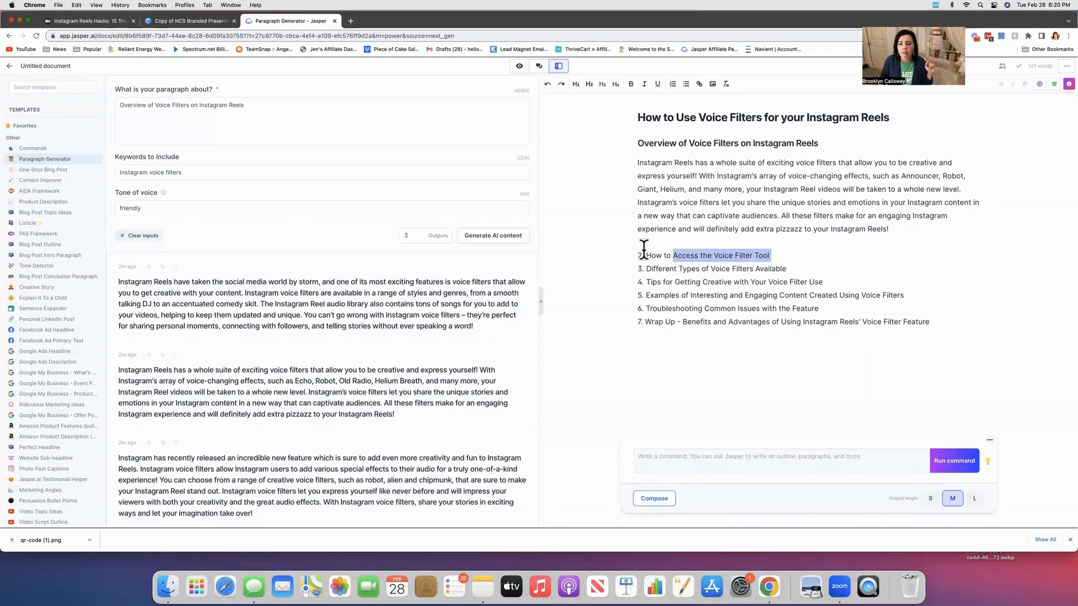
click(589, 83)
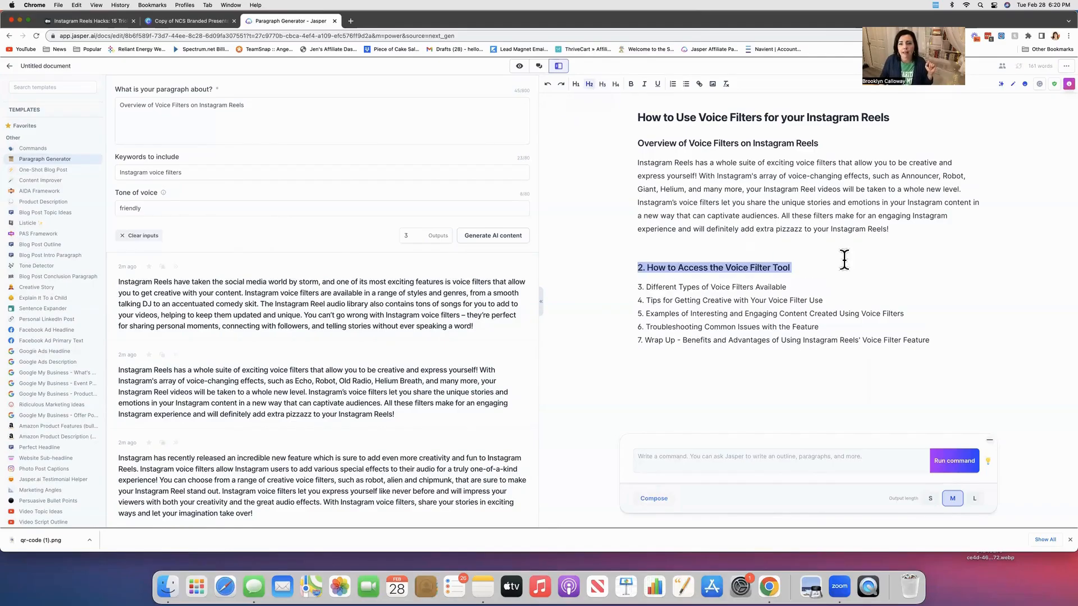
click(811, 268)
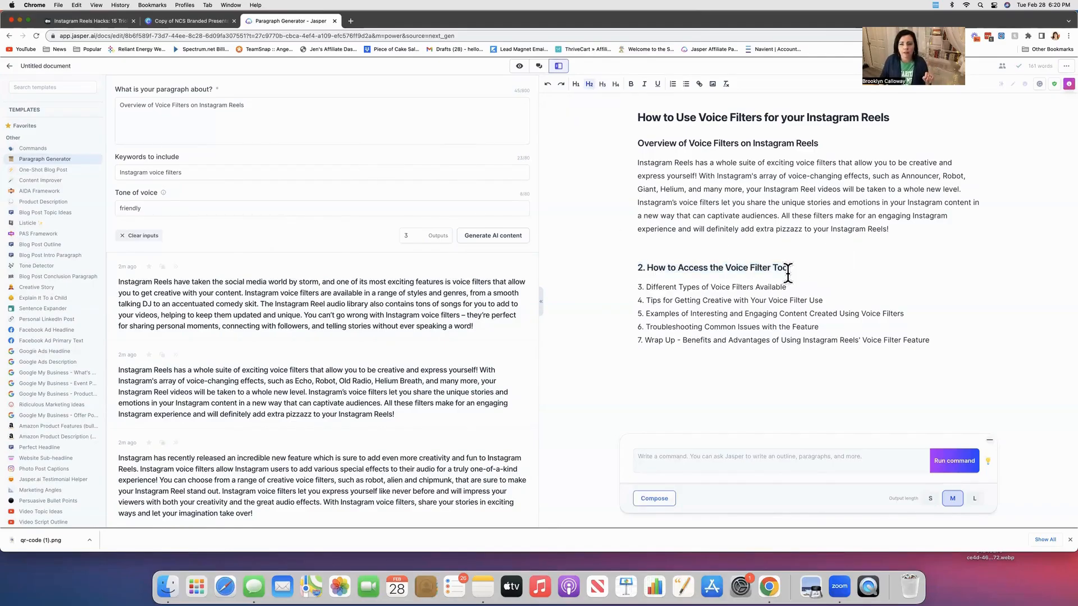
drag(792, 268, 640, 258)
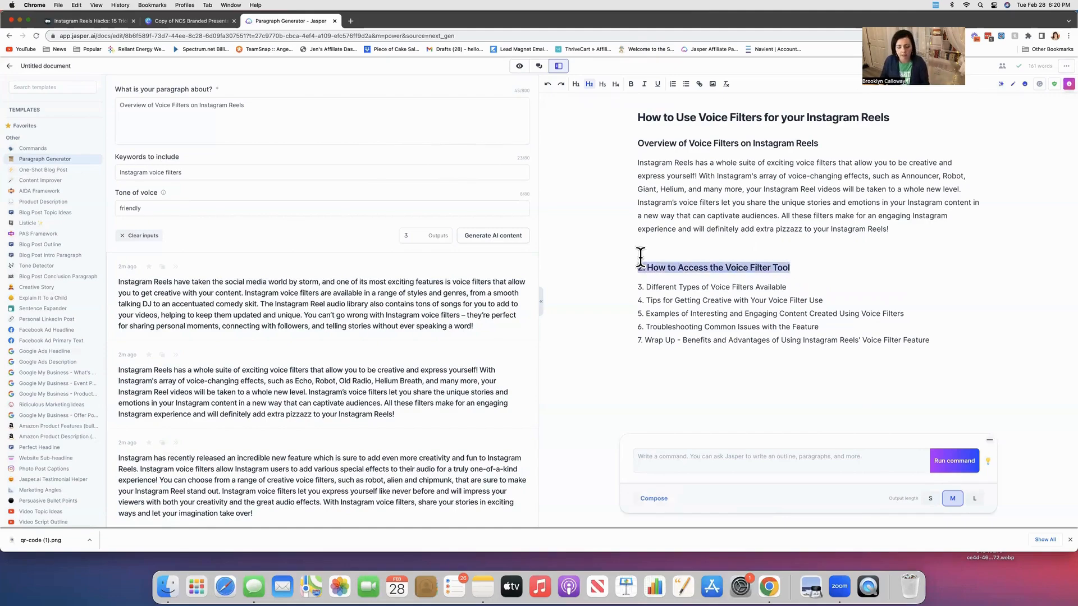
click(800, 266)
drag(789, 268, 646, 267)
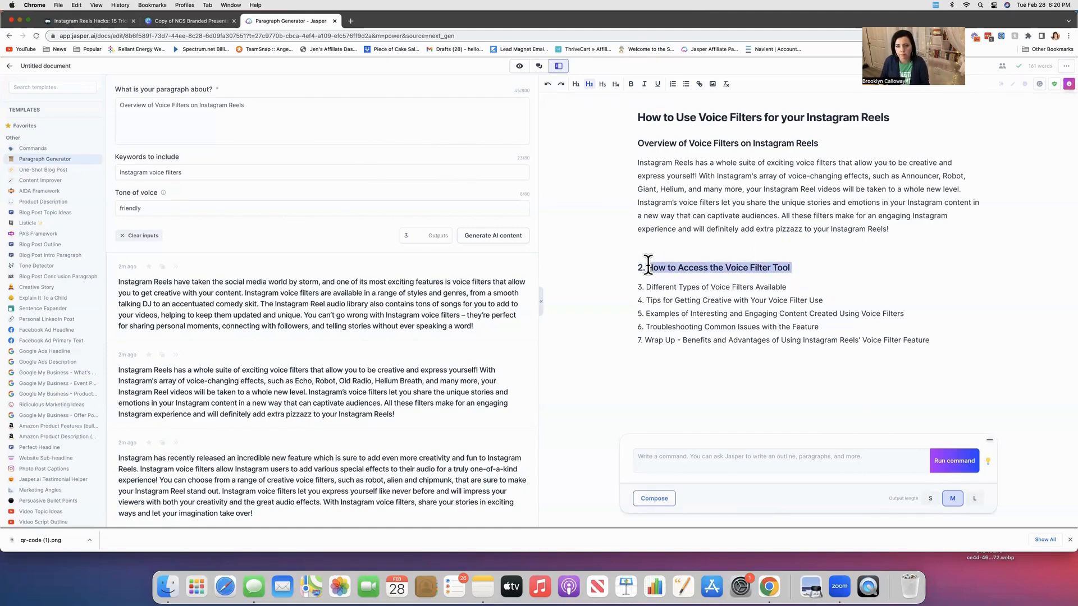
Set the paragraph topic to "How to Access the Voice Filter Tool" and generate new AI content.
click(372, 129)
drag(255, 103, 109, 91)
key(super+v)
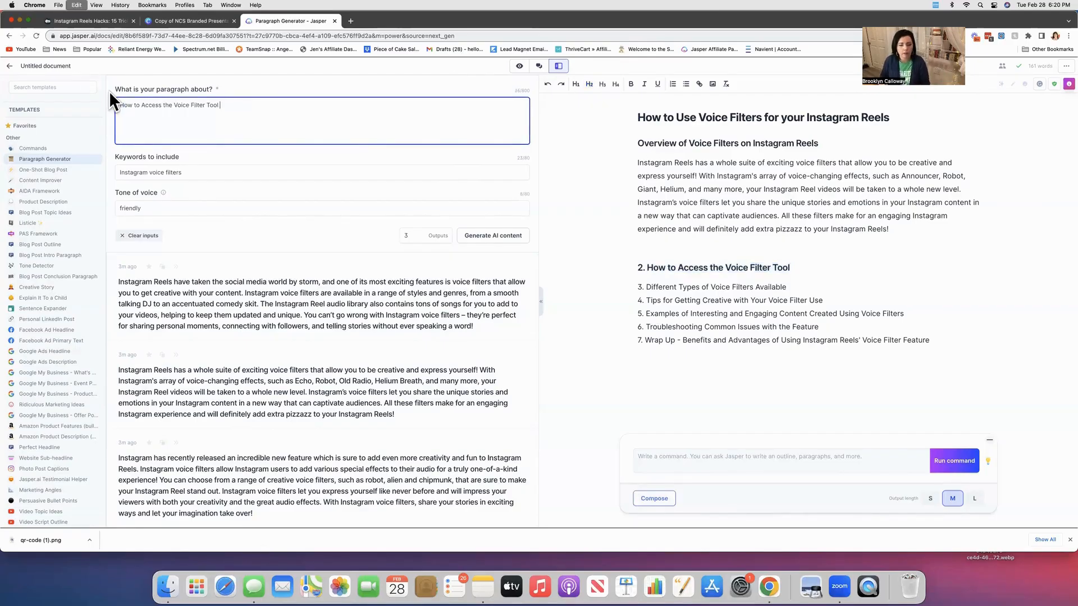
click(507, 235)
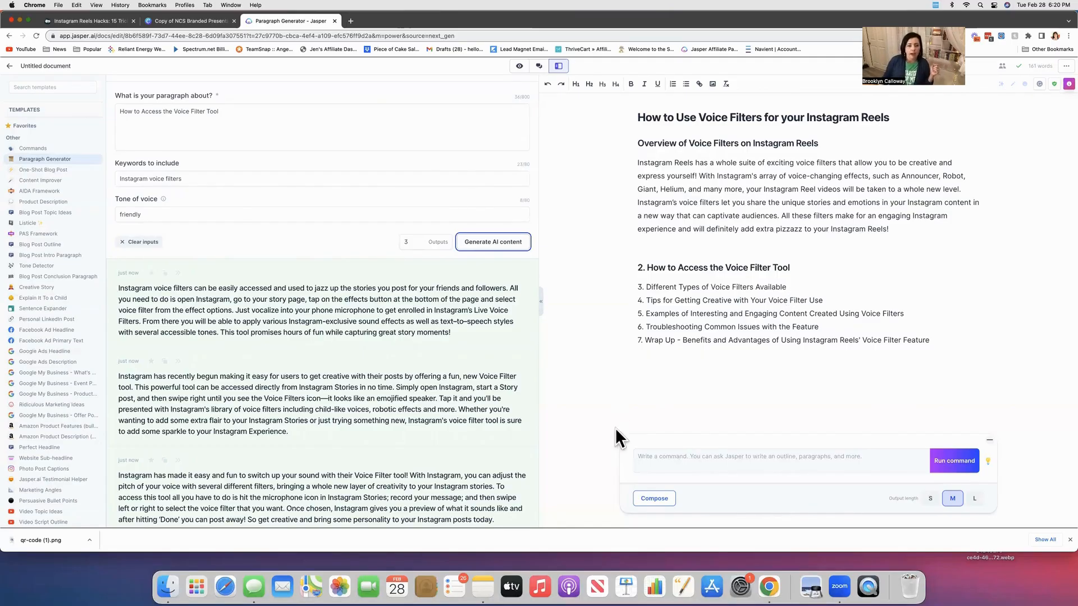
Copy the first new paragraph and paste it on a new line under the How to Access the Voice Filter Tool heading.
scroll(448, 421, down, 1)
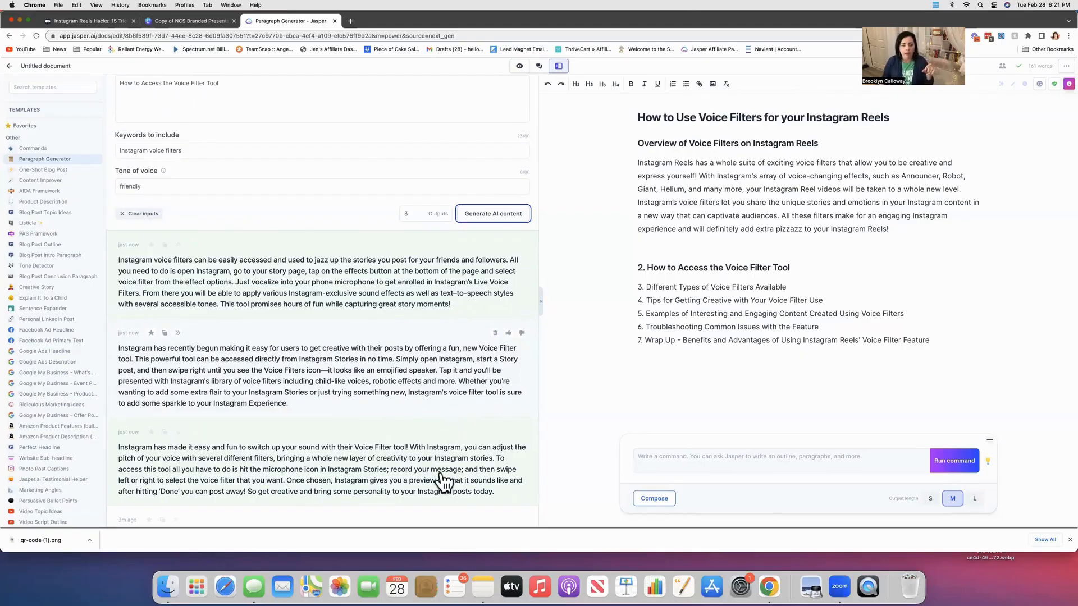
scroll(446, 478, down, 3)
scroll(446, 478, up, 4)
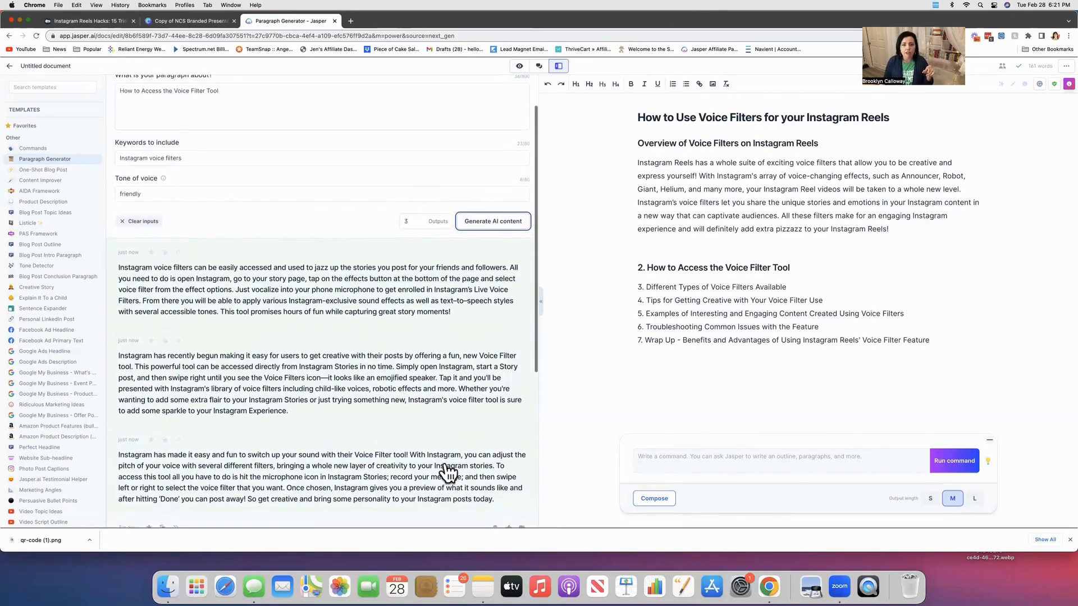
click(165, 268)
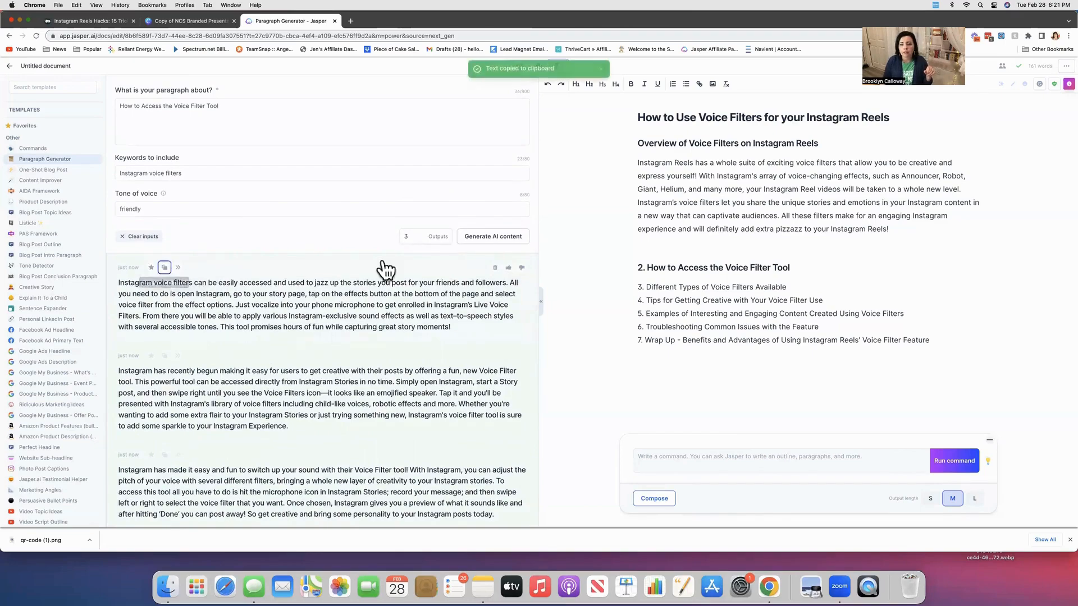
click(818, 268)
key(Return)
text(V)
key(BackSpace)
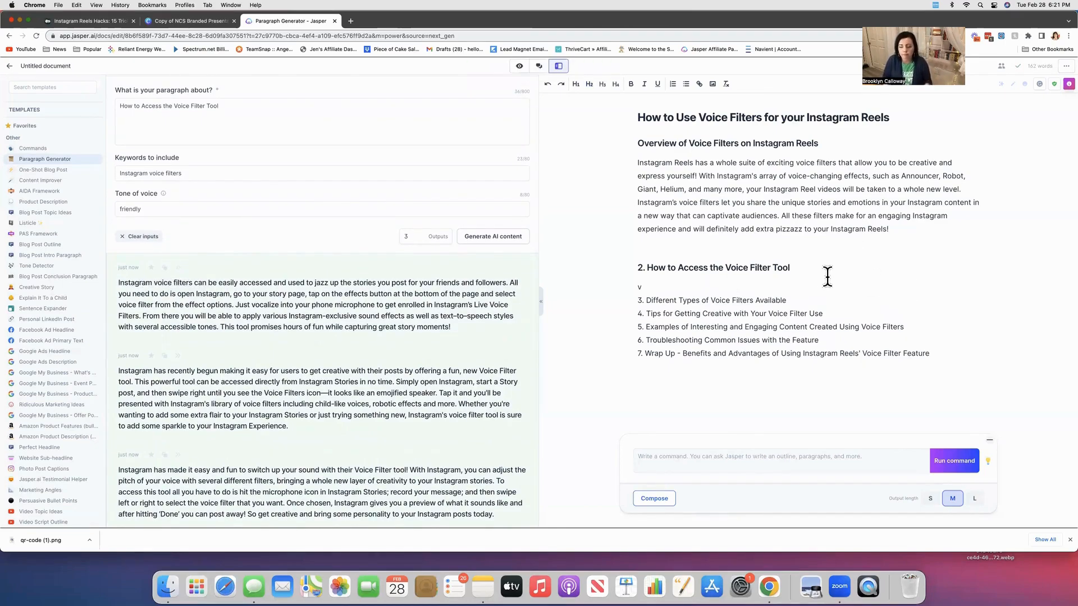
key(super+v)
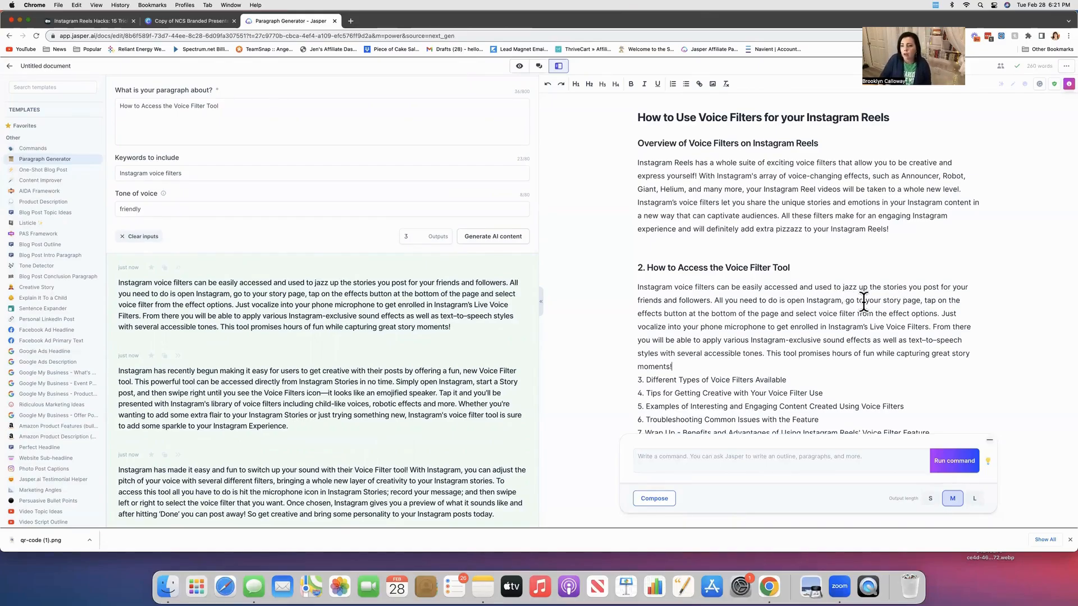
Replace "your story page" with "a new Reel" in the pasted paragraph.
drag(863, 300, 924, 300)
text(a new R)
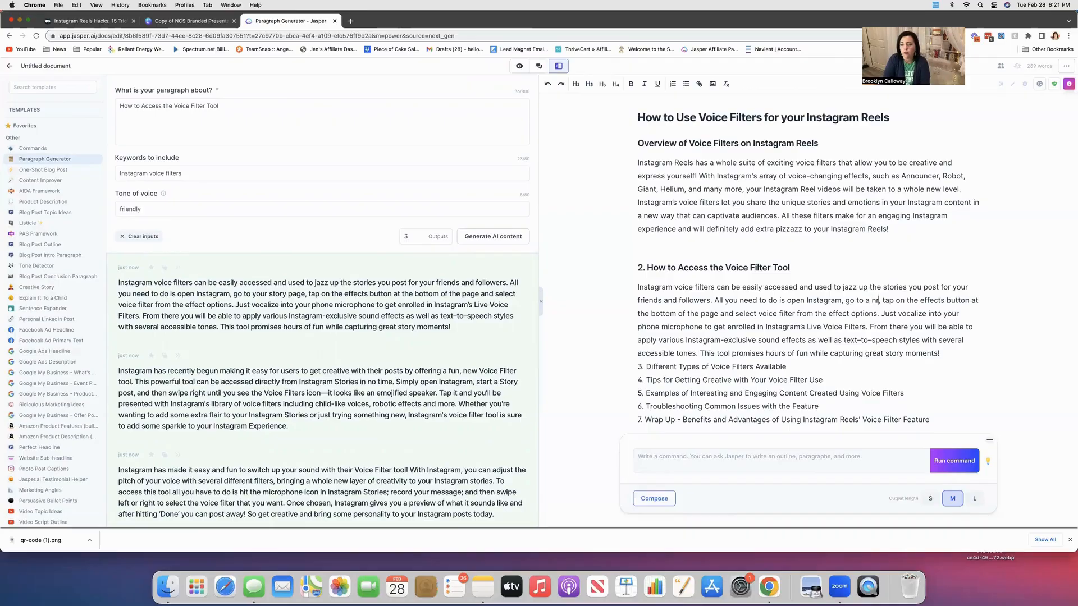
text(eel)
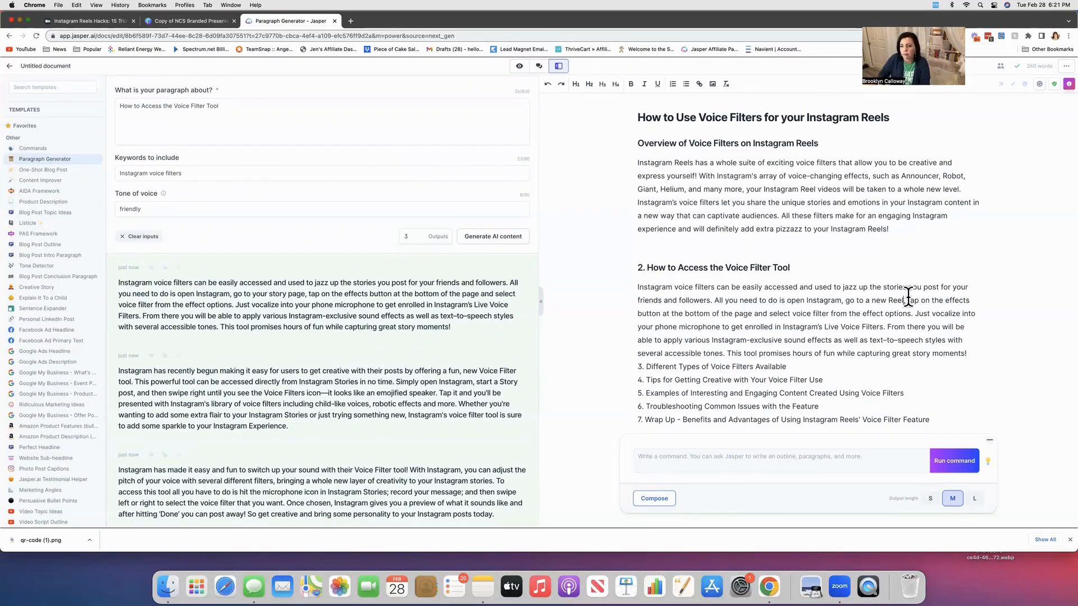
Replace the effects-button instructions with "and add your media." after "go to a new Reel".
mouse_move(908, 301)
mouse_down()
mouse_move(900, 314)
mouse_move(916, 315)
mouse_up()
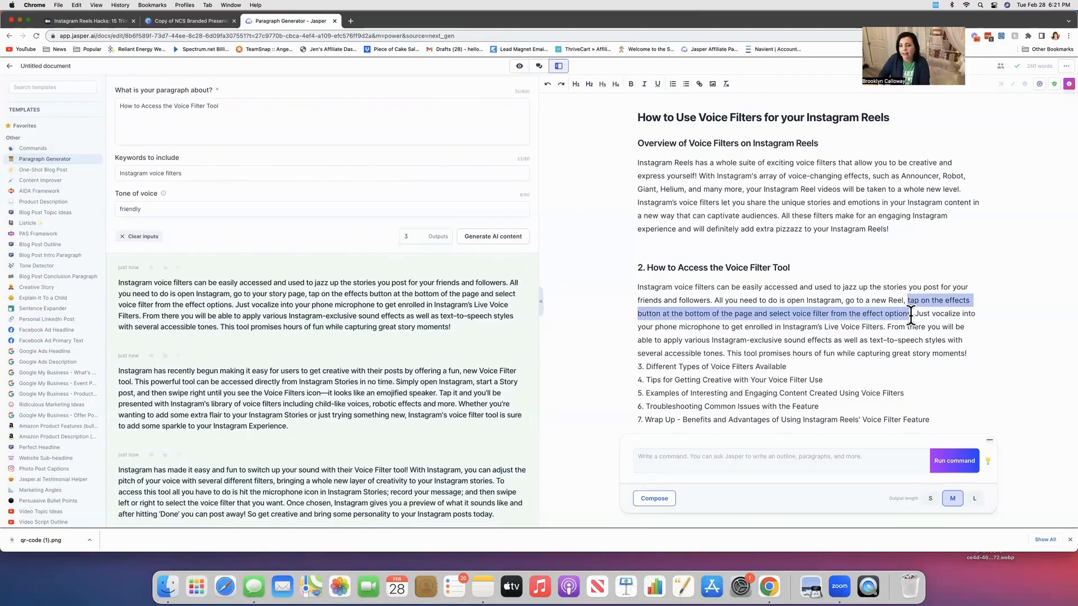
text(add yoru)
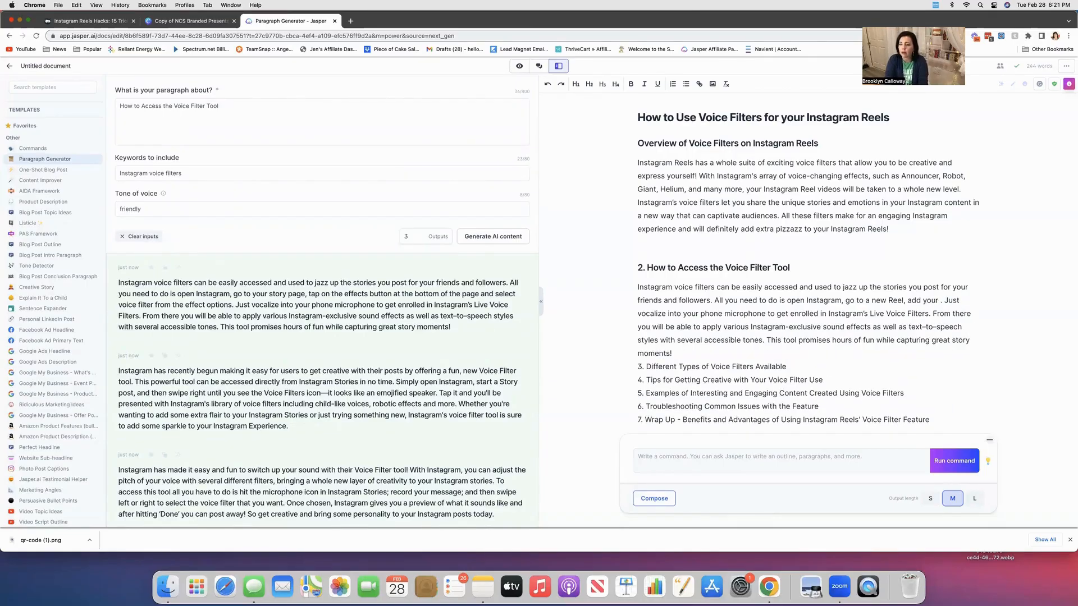
text(dia,)
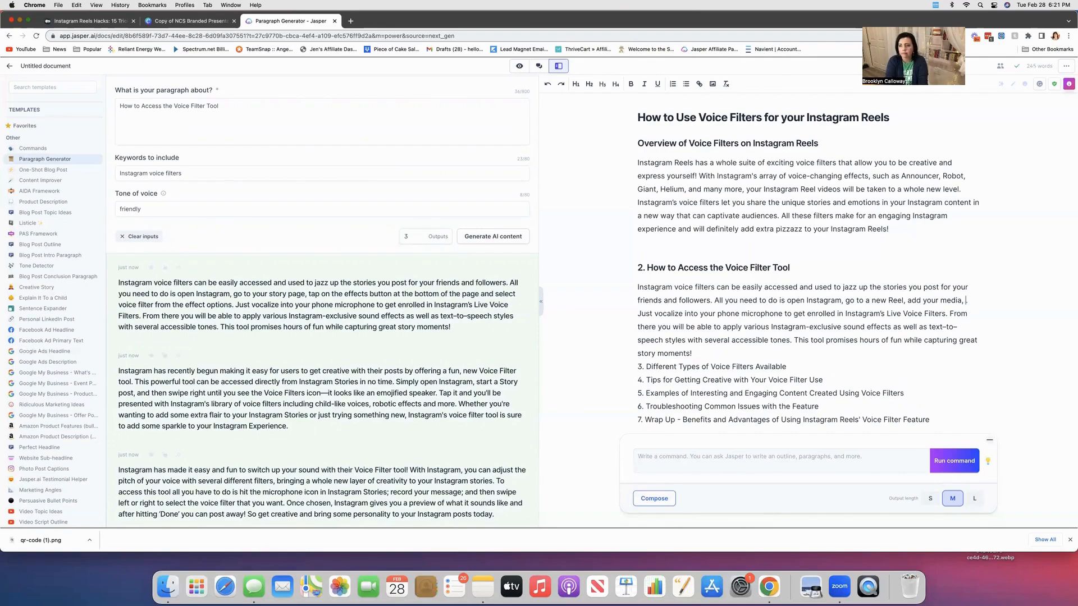
key(BackSpace)
key(BackSpace)
key(BackSpace)
key(BackSpace)
key(BackSpace)
key(BackSpace)
key(BackSpace)
key(BackSpace)
key(BackSpace)
key(BackSpace)
key(BackSpace)
key(BackSpace)
key(BackSpace)
key(BackSpace)
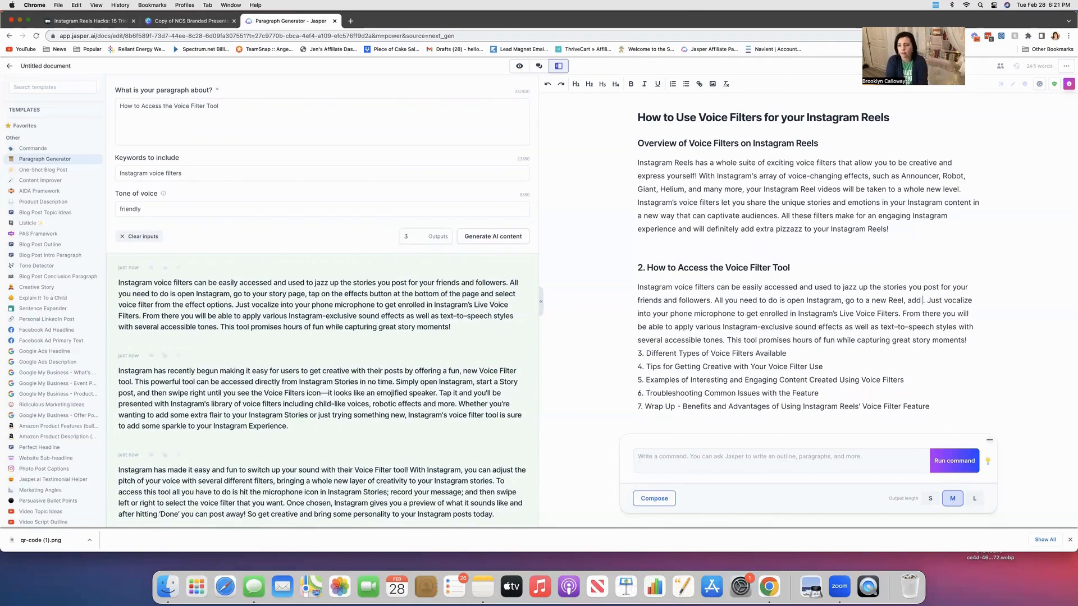
text(and add yo)
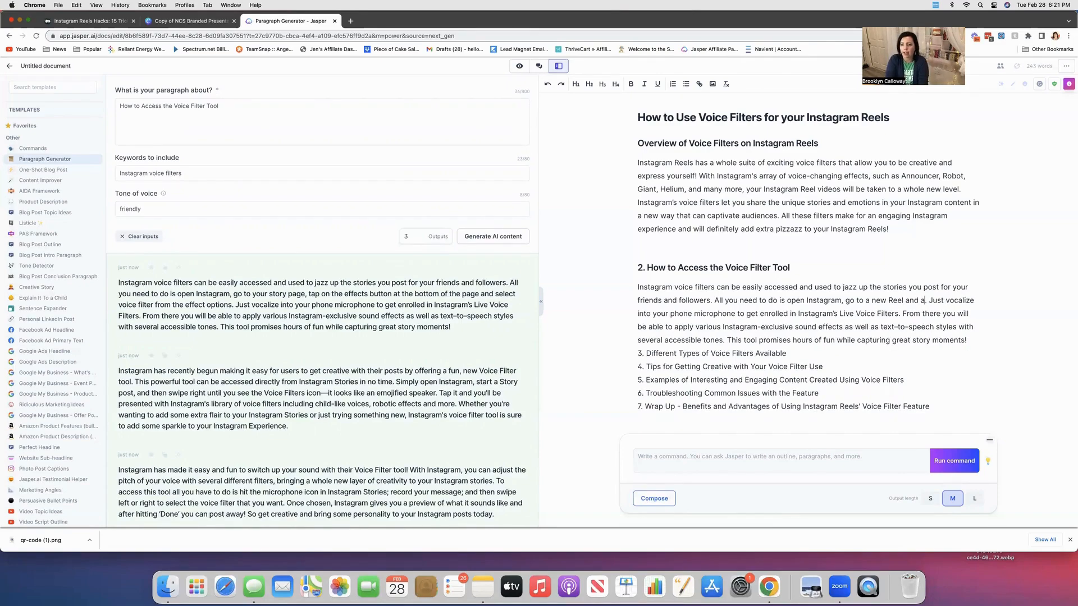
text(ur media. )
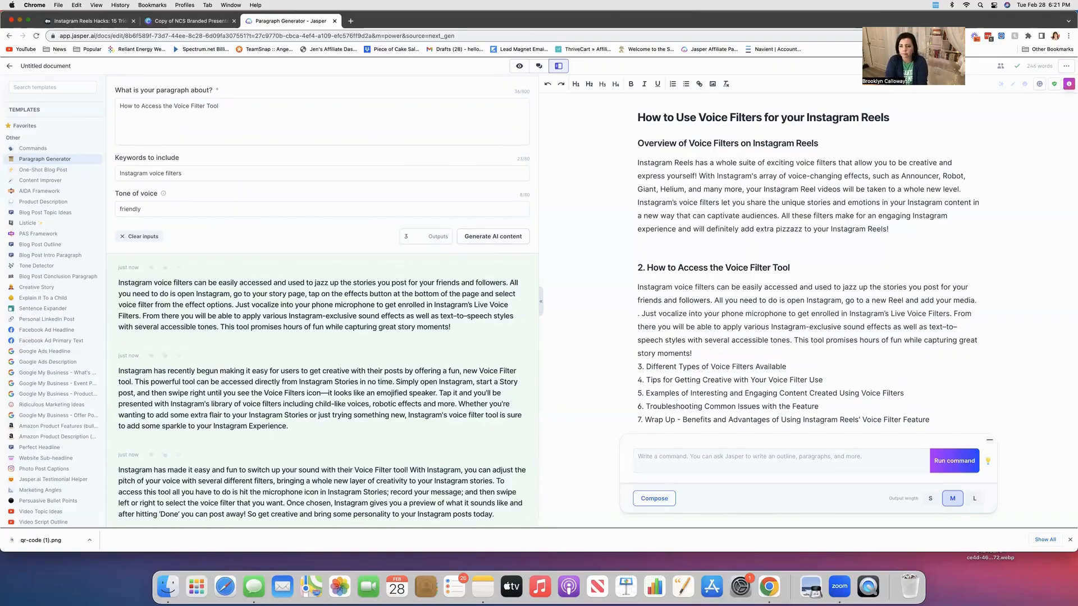
text(Mk)
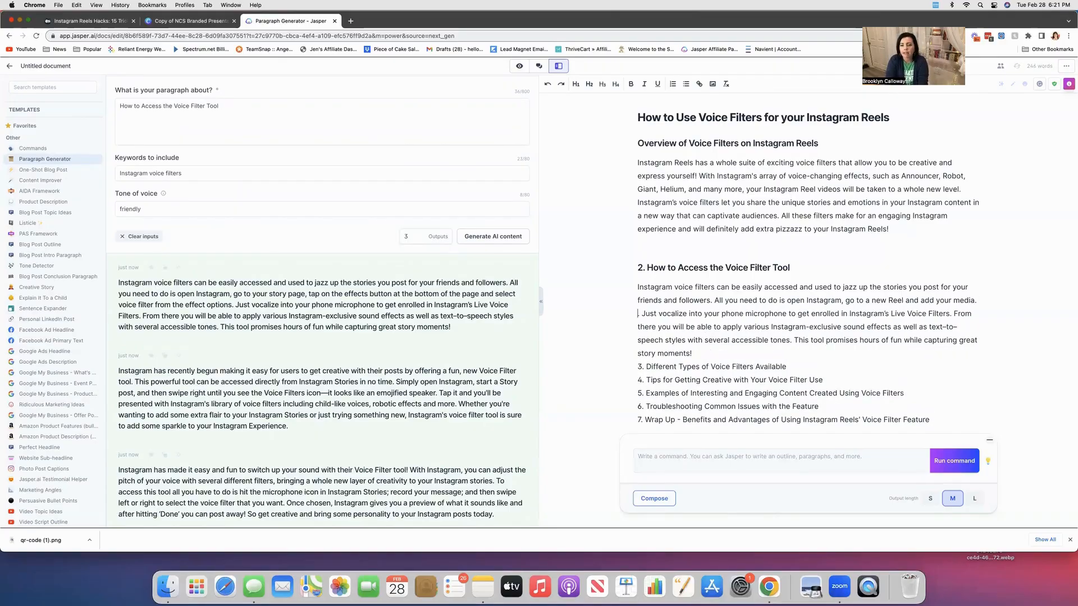
Add the sentence "Make sure your media includes someone that is talking.".
key(BackSpace)
text(ake sure yo)
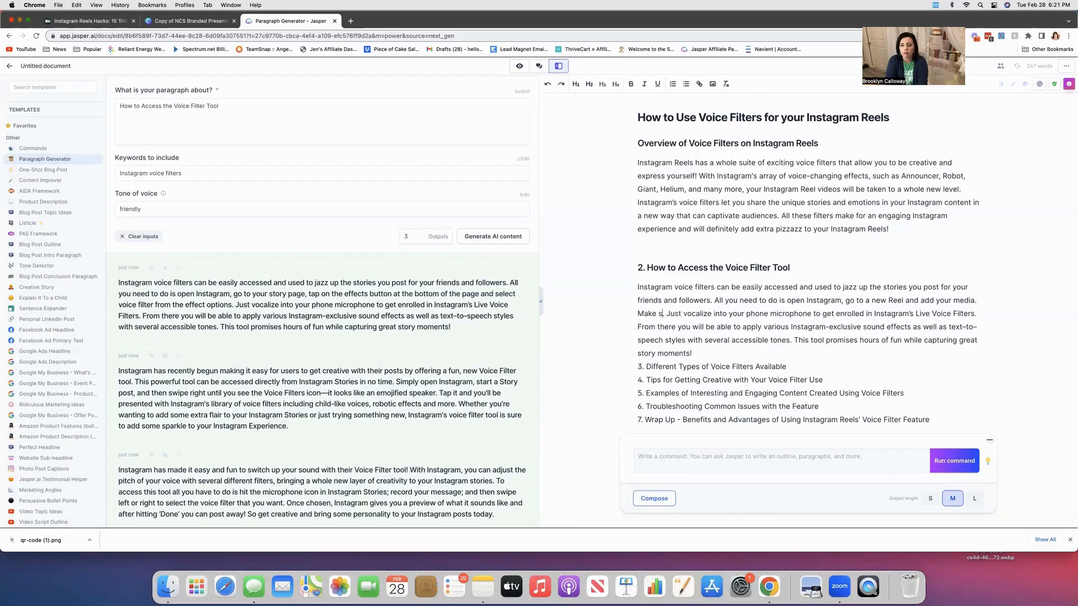
text(ur media i)
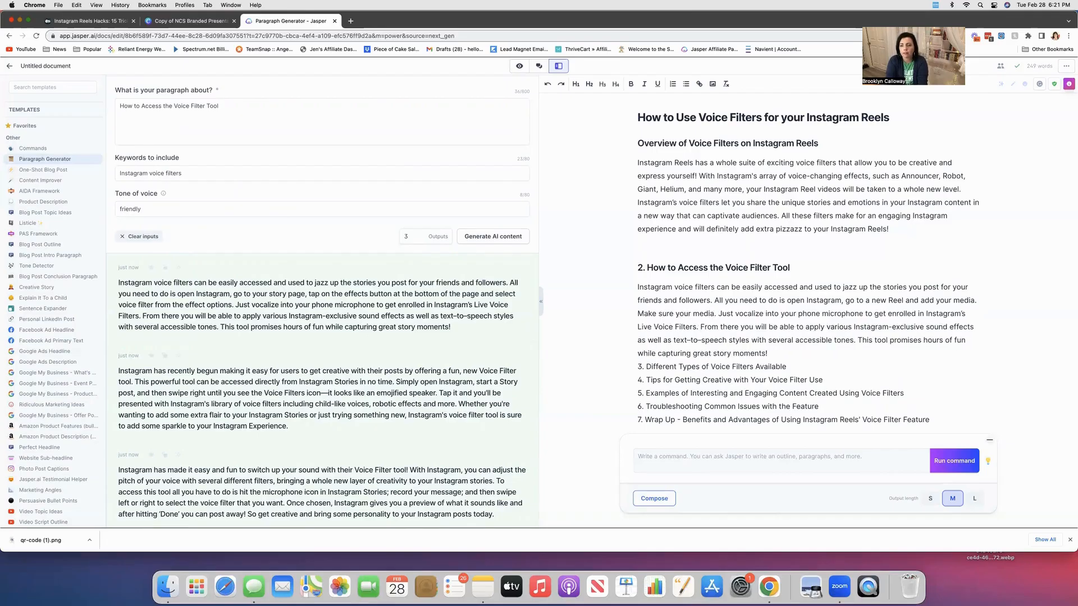
text(ncludes some)
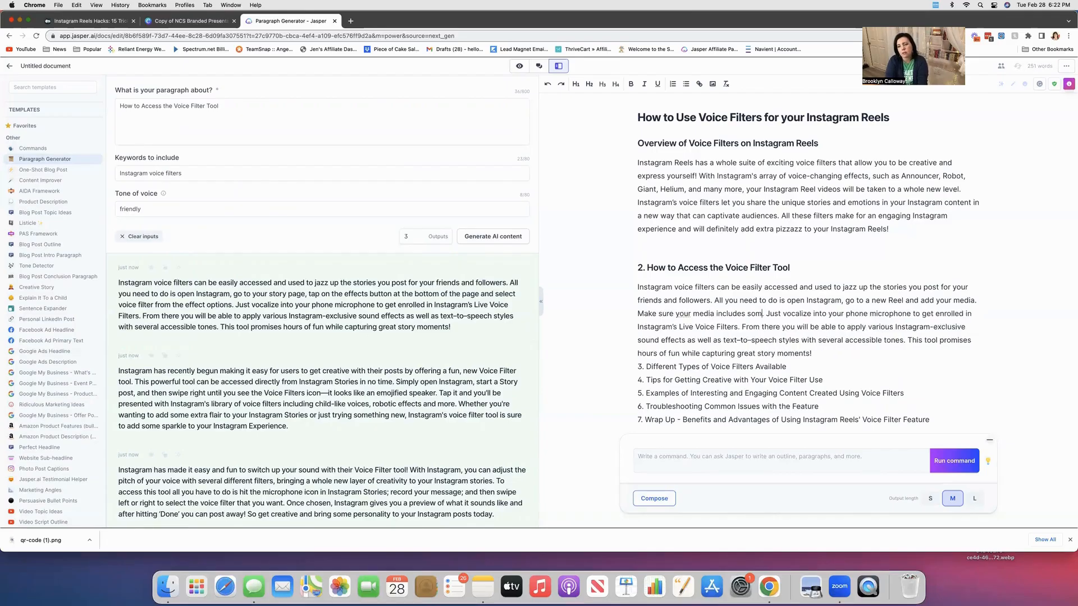
text(one that is tal)
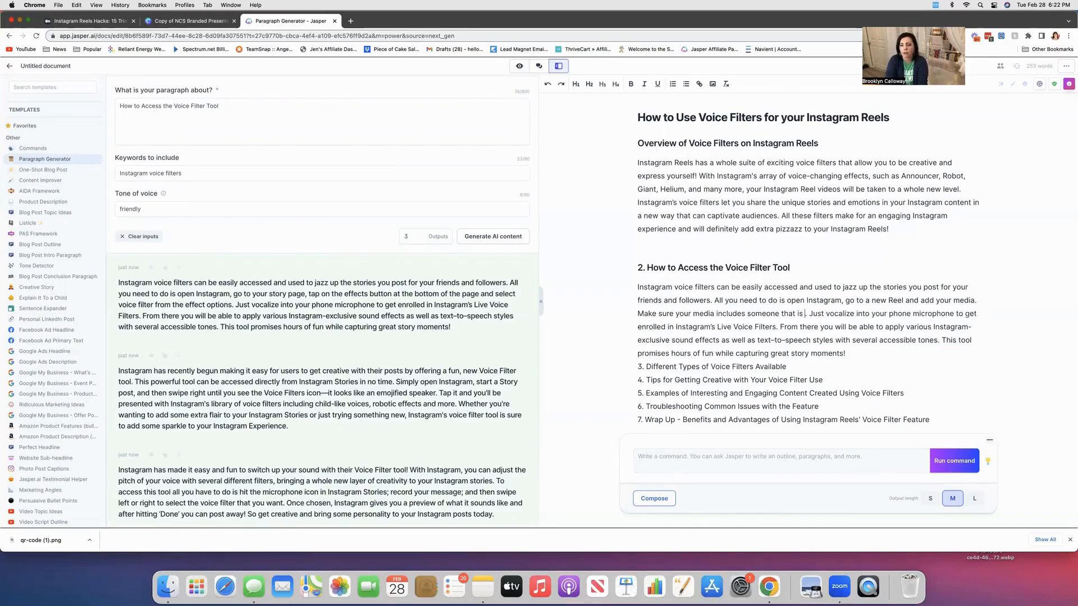
text(king. )
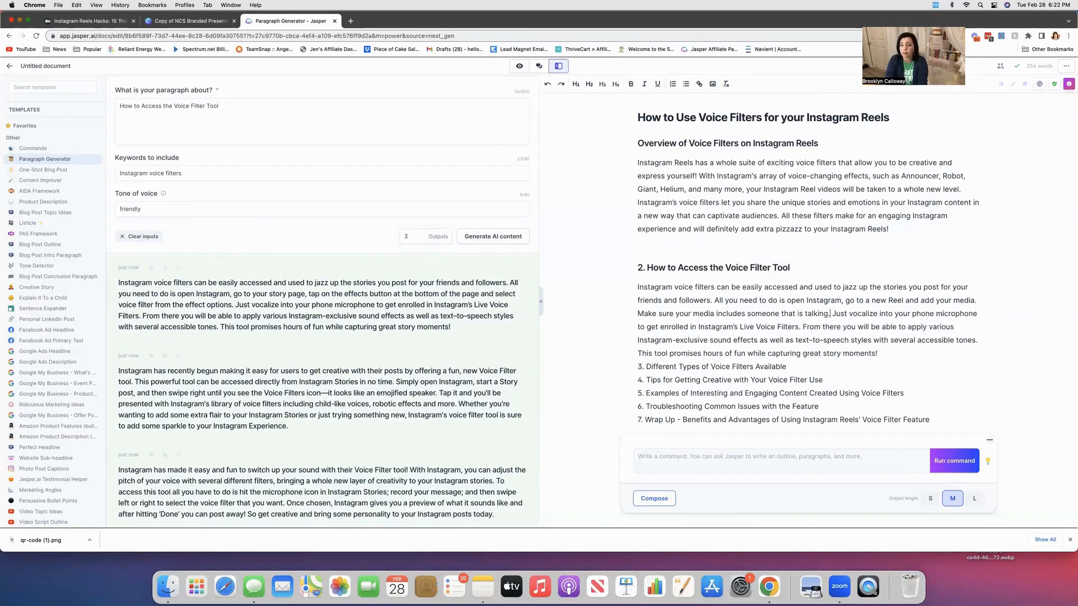
text(After you'v)
text(e added your )
text(media )
text(simply )
text(click next and )
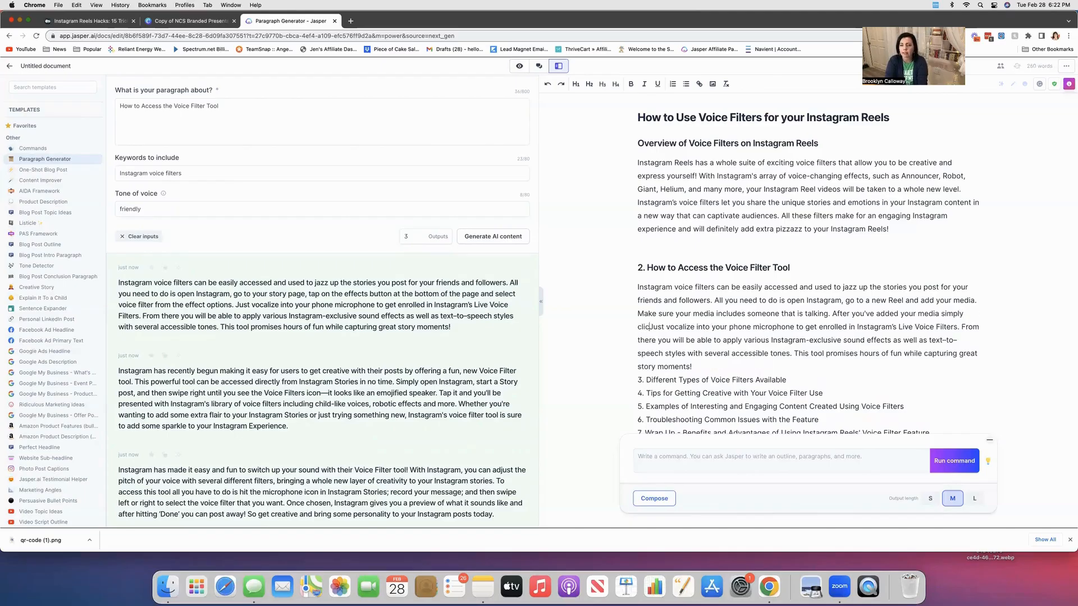
text(then )
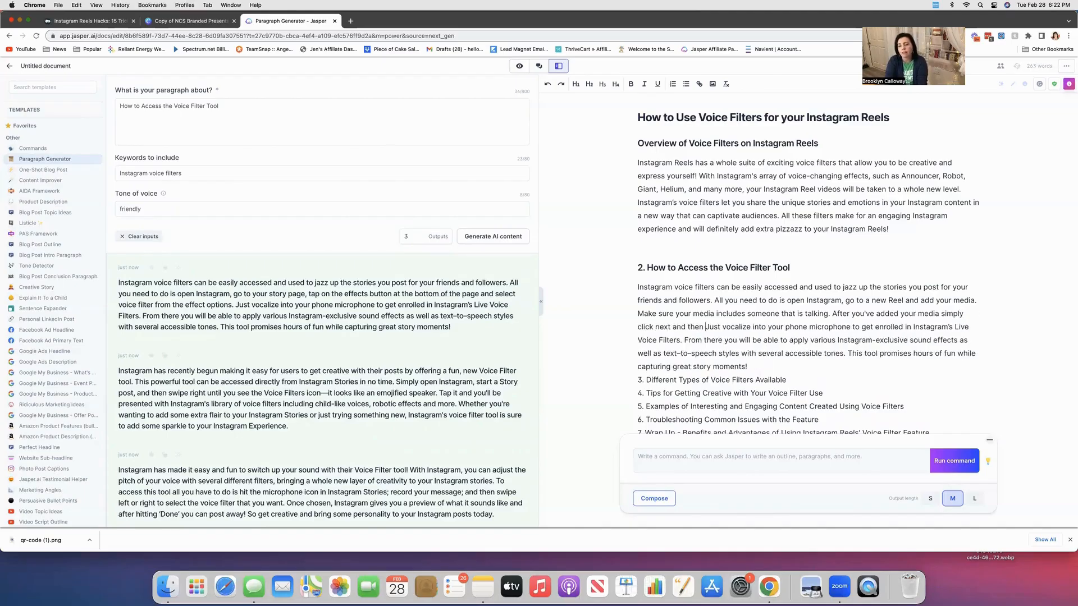
text(navi)
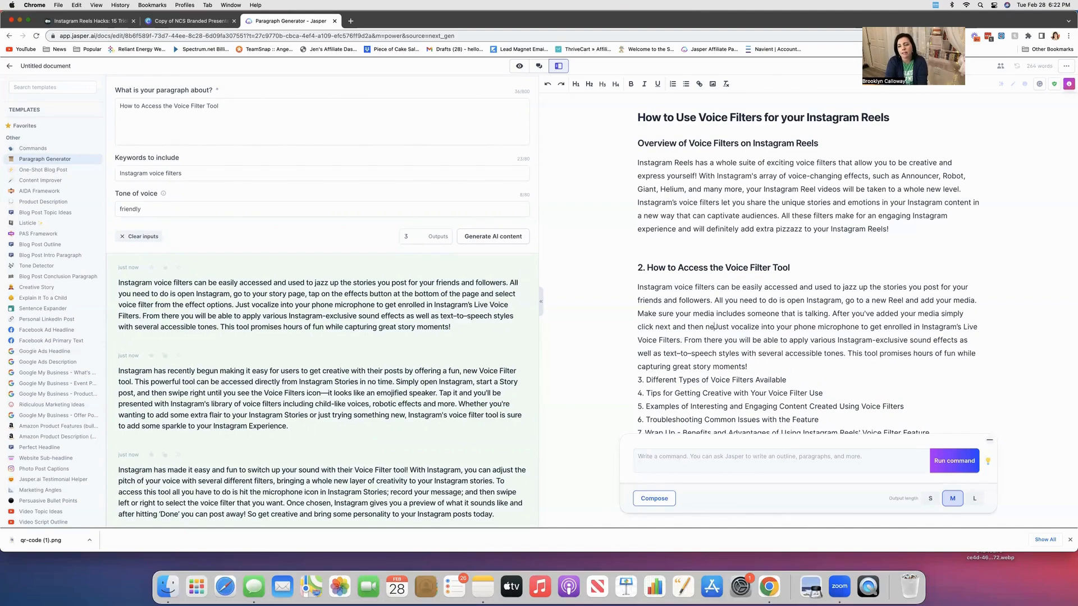
text(gate to te)
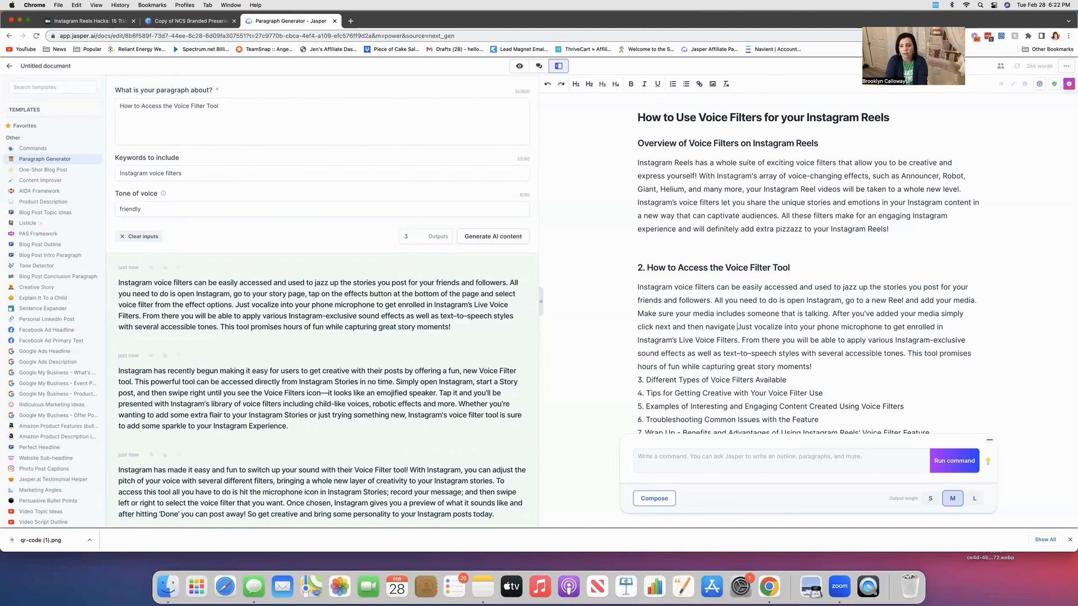
Add "After you've added your media simply click next and then navigate to the music note.".
key(BackSpace)
text(he m)
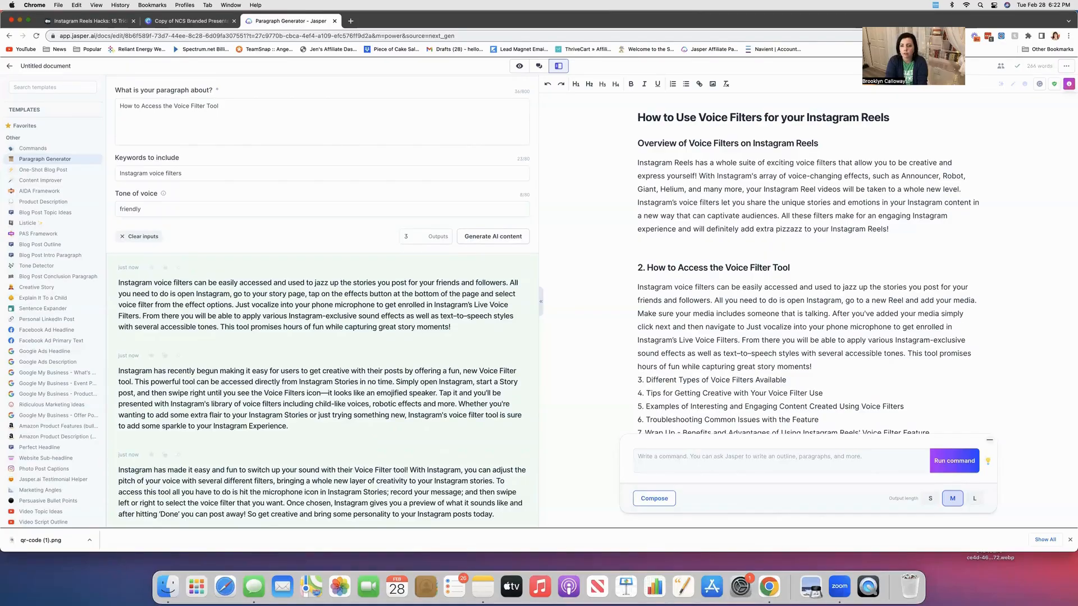
text(usic note. )
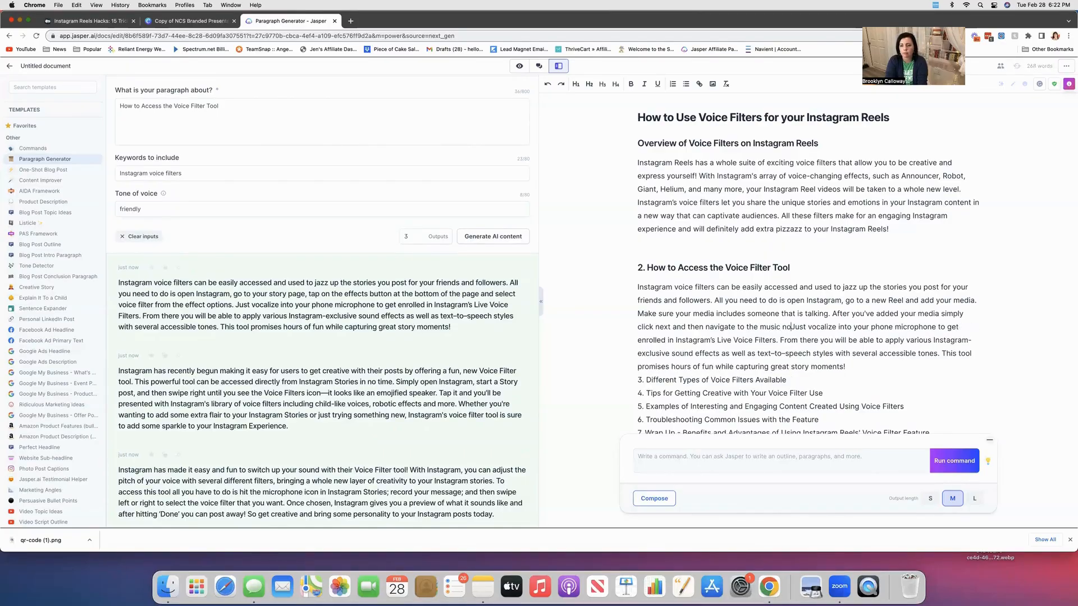
text(From the)
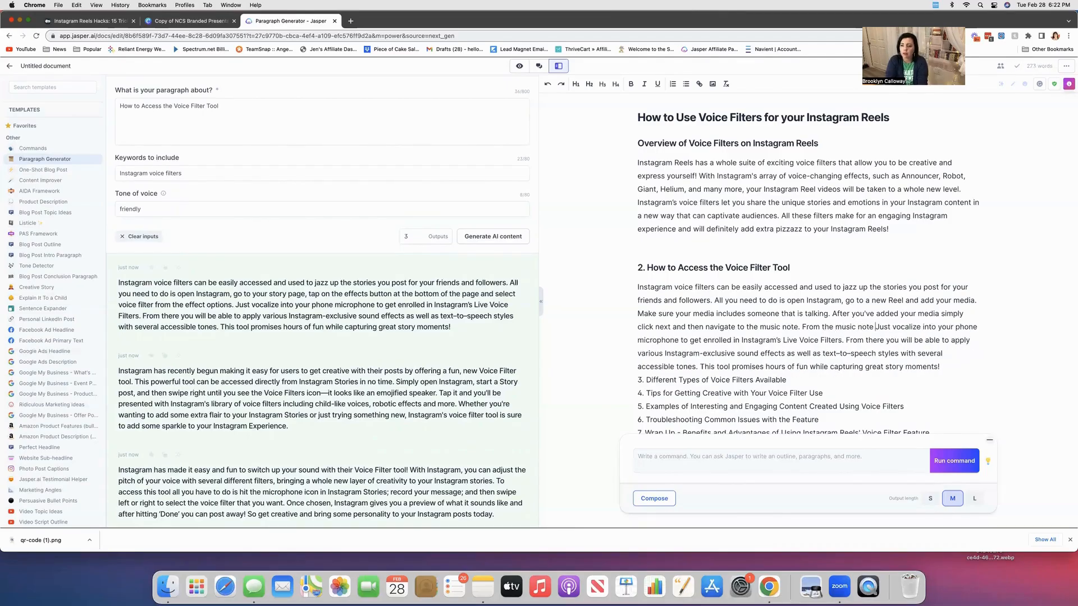
Add "From the music note go to controls then click edit." to the paragraph.
text(music note g)
text(o to controls the)
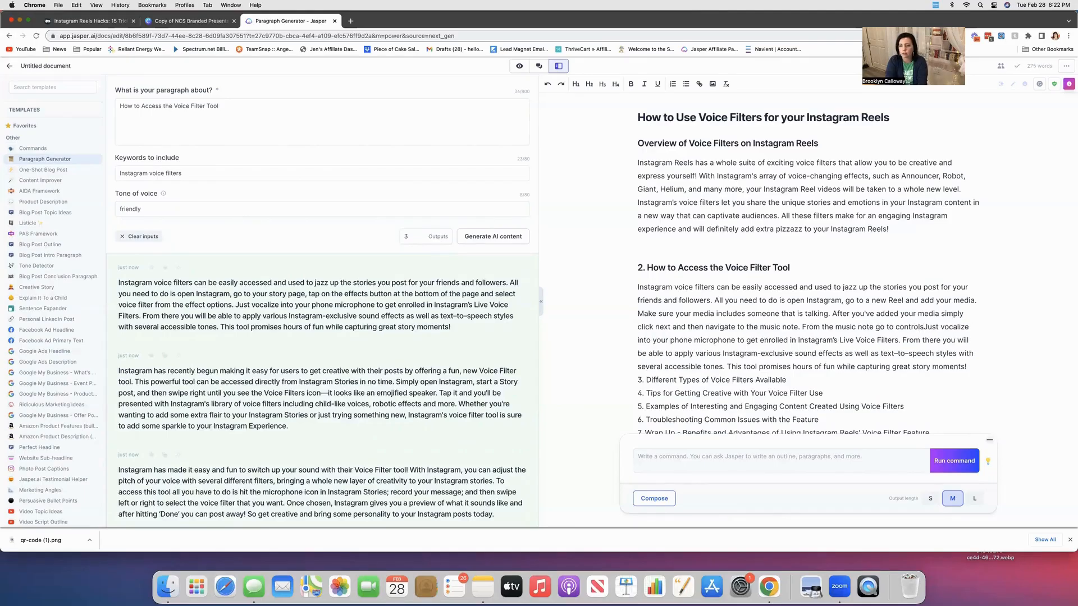
text(n click edie)
key(BackSpace)
text(t. choo)
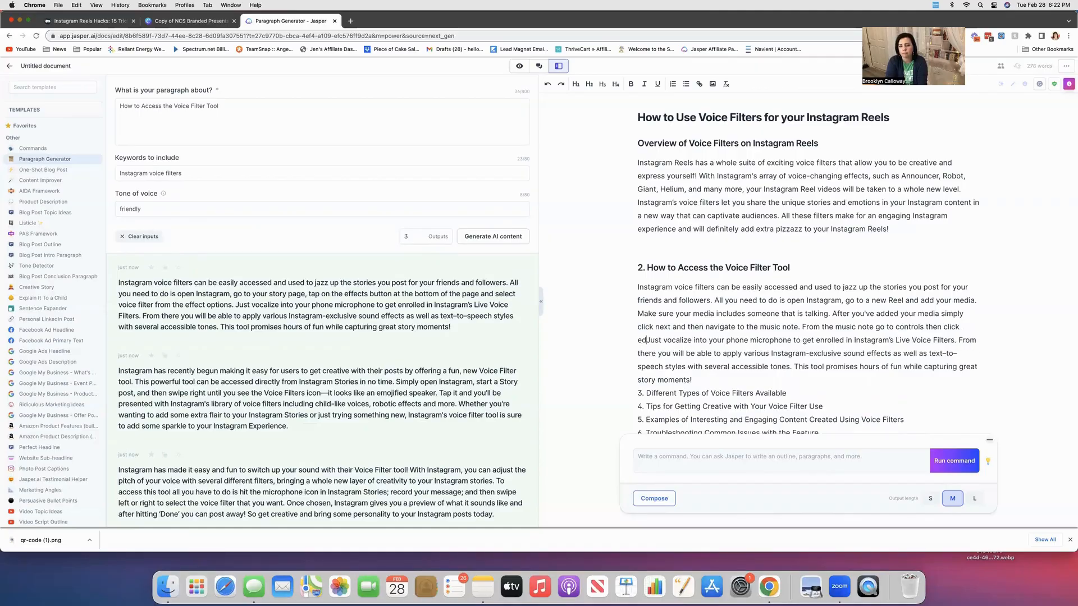
text(se your )
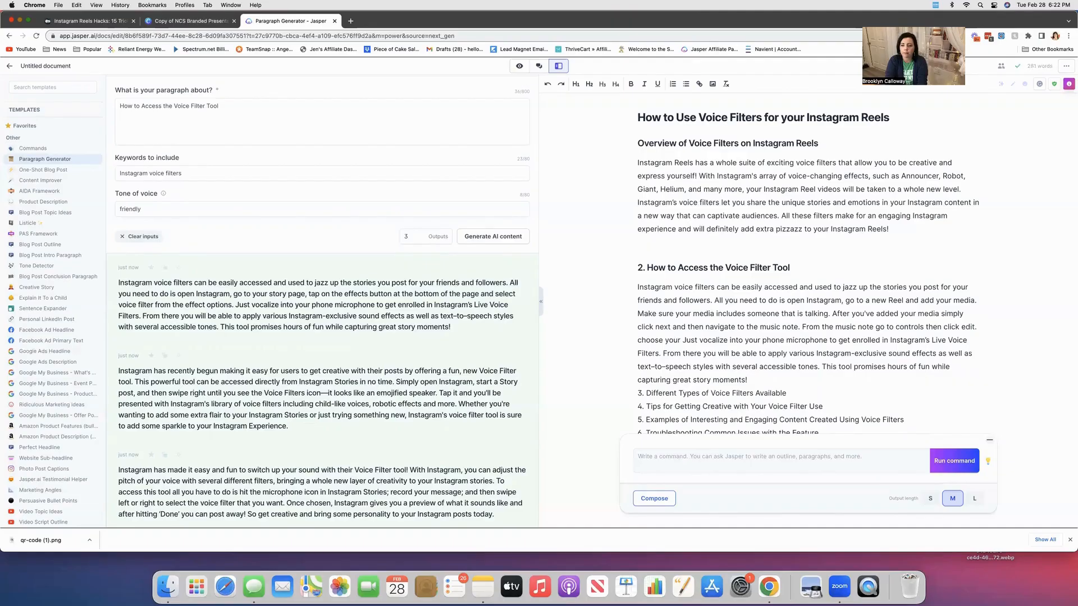
text(desired )
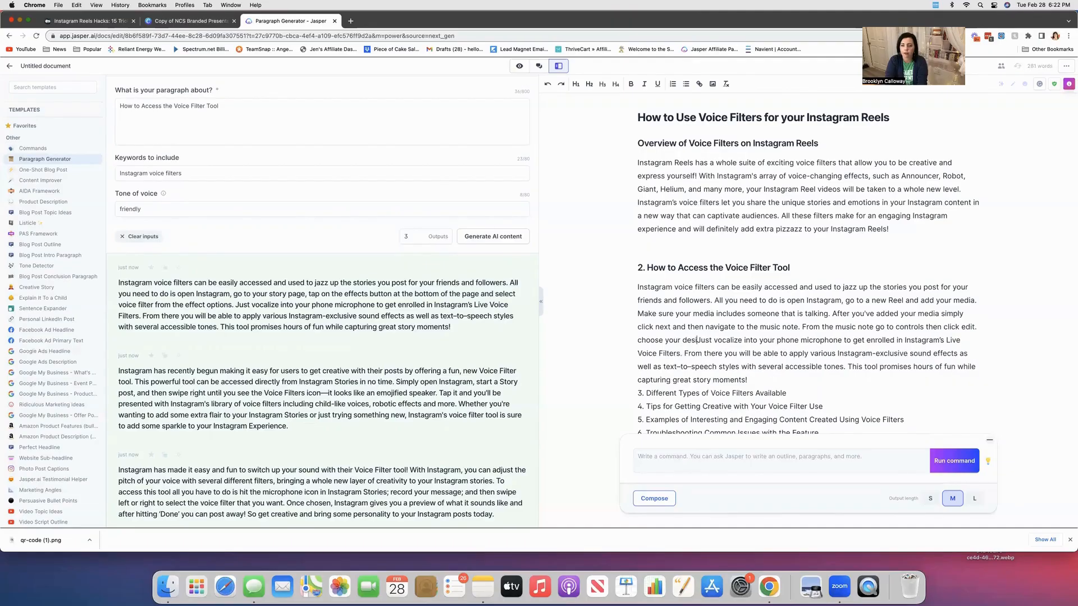
text(voice filer)
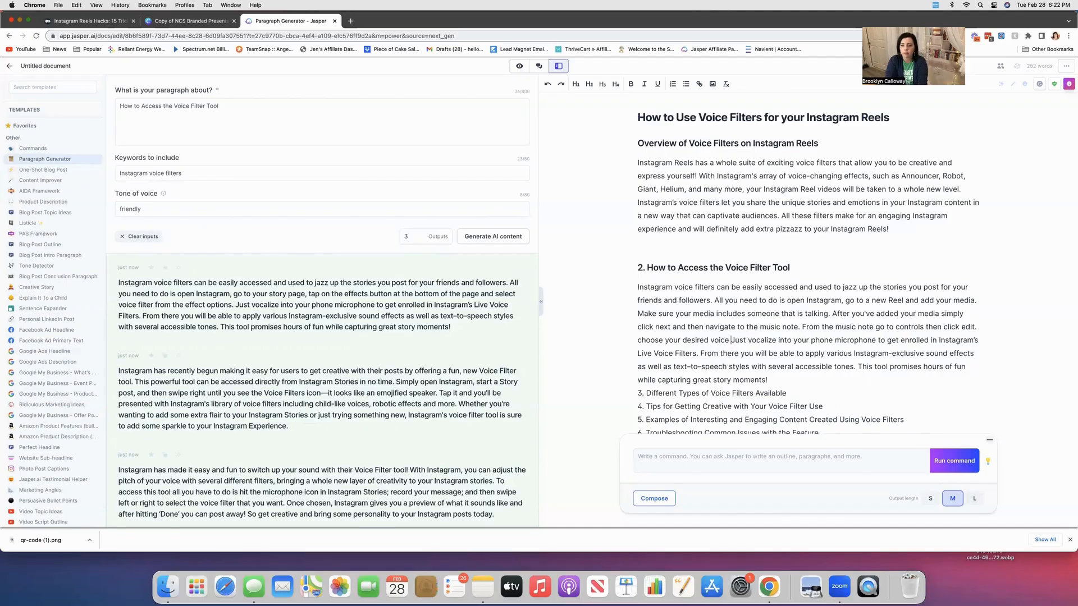
Add "choose your desired voice filter. Click done and then done again. That's it" to the paragraph.
key(BackSpace)
key(BackSpace)
text(ter. Click)
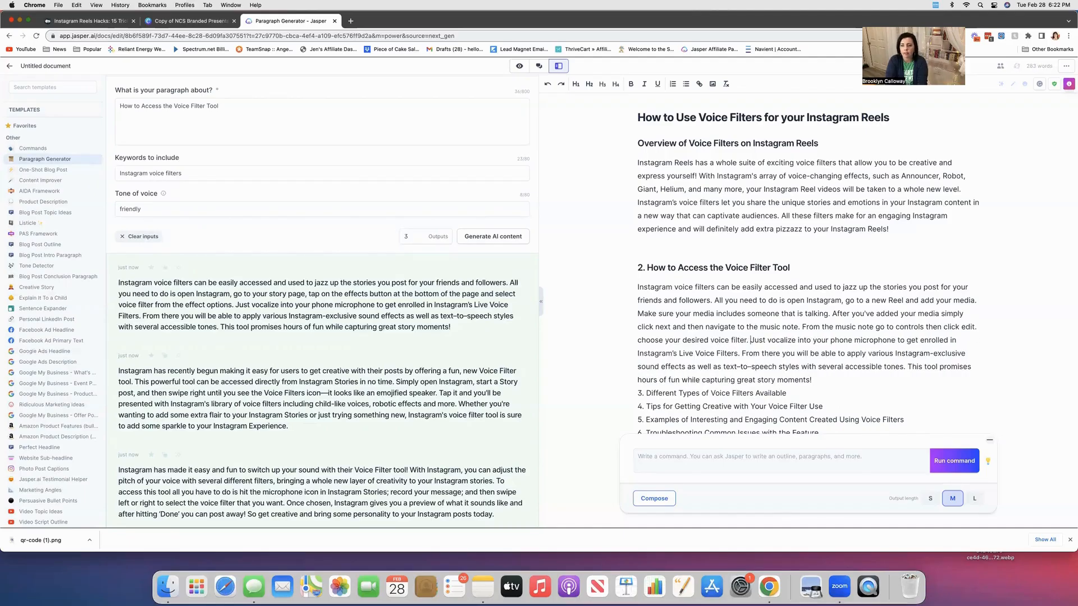
text( done a)
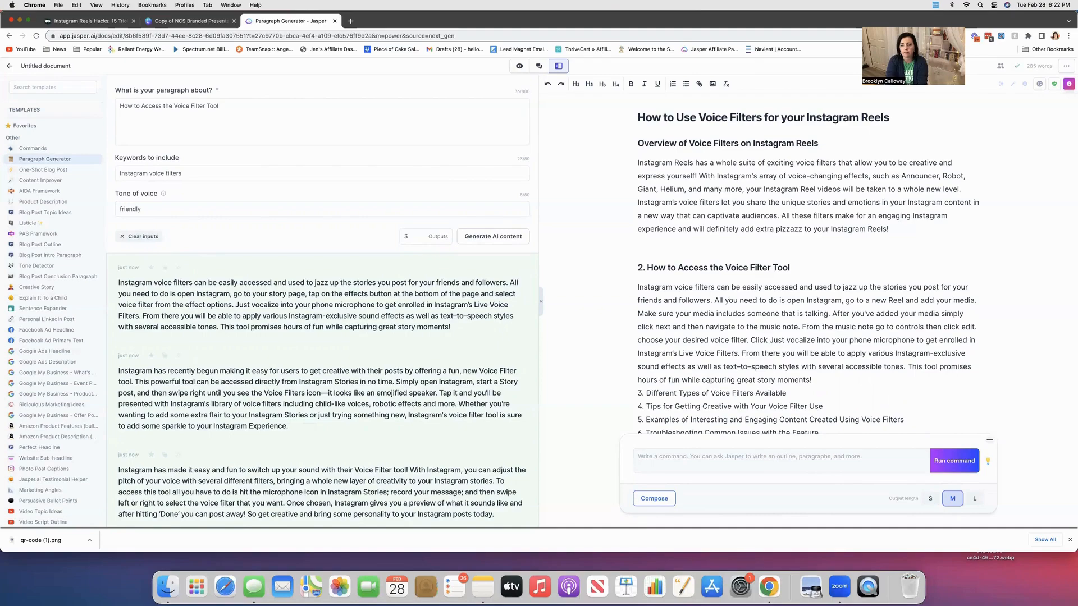
text(nd then done again)
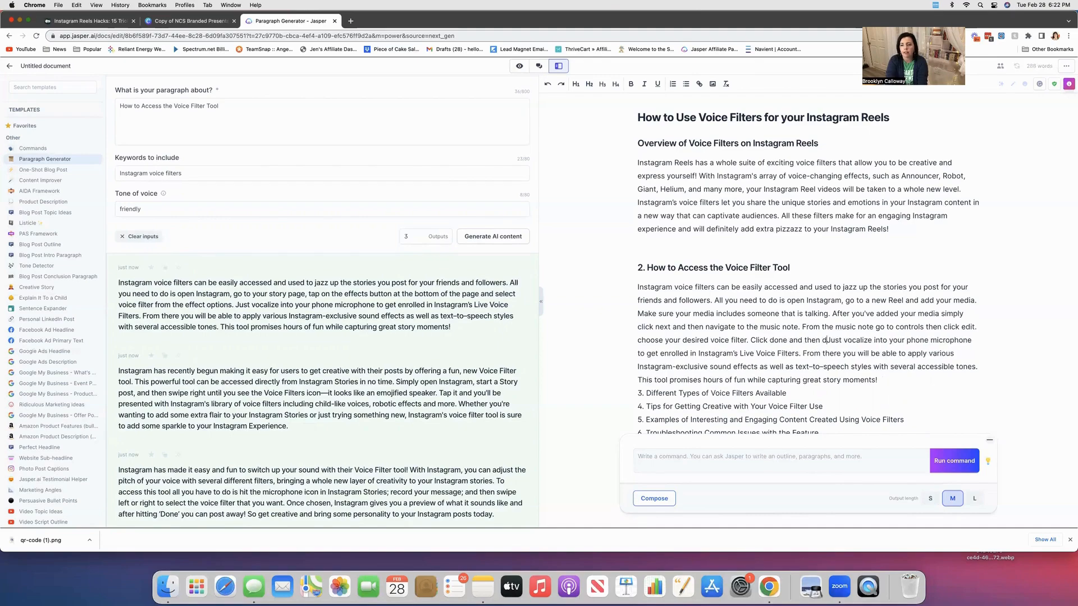
text(. That's it)
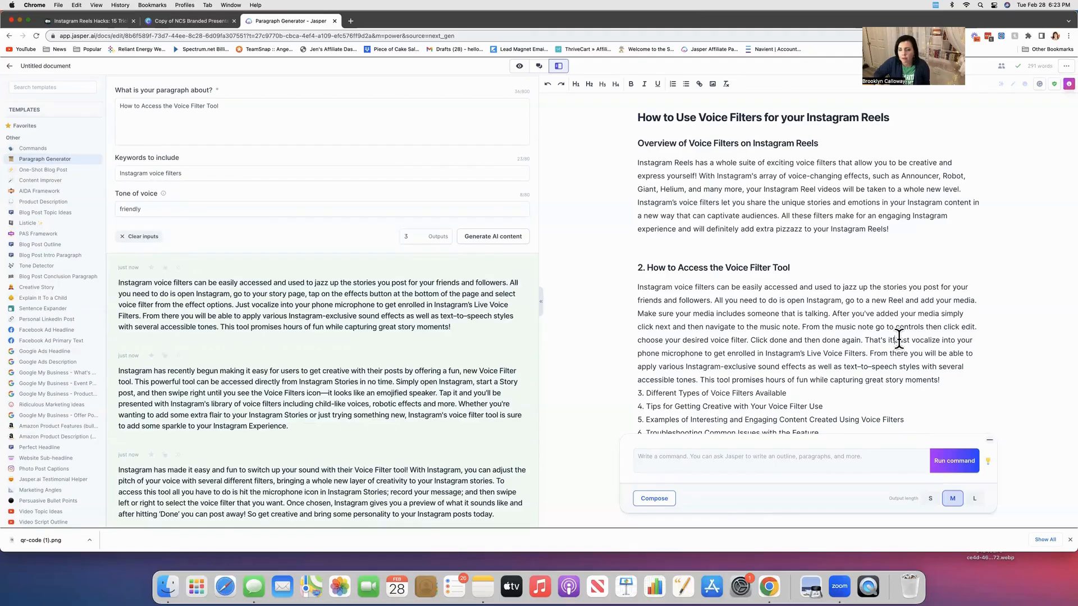
Delete the leftover vocalize sentence, end with a period, and start a new paragraph for the remaining text.
drag(897, 341, 657, 365)
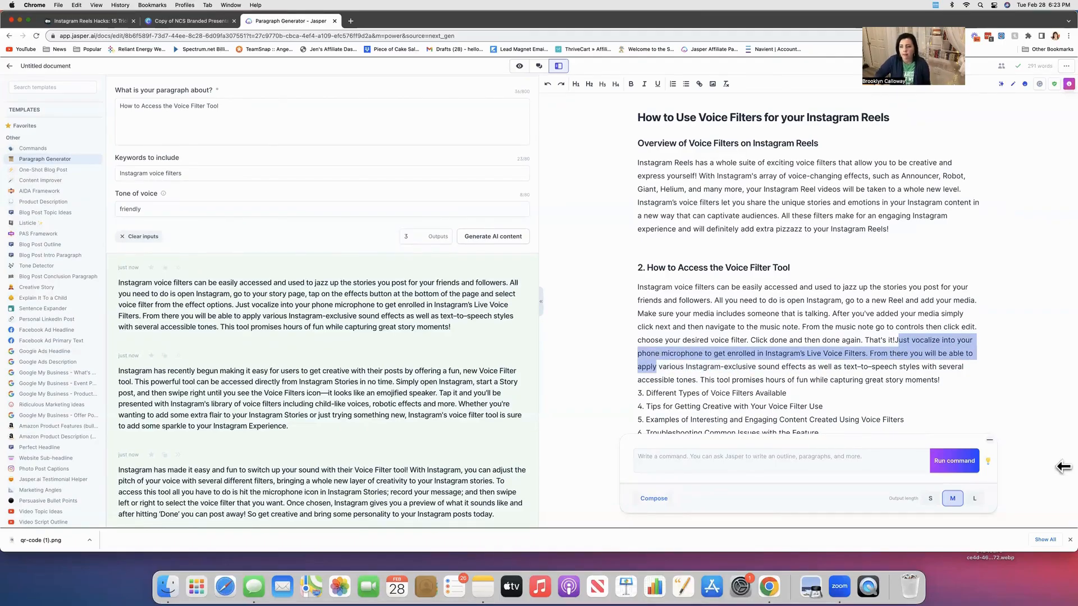
key(BackSpace)
key(BackSpace)
text(. ap various Instagram-)
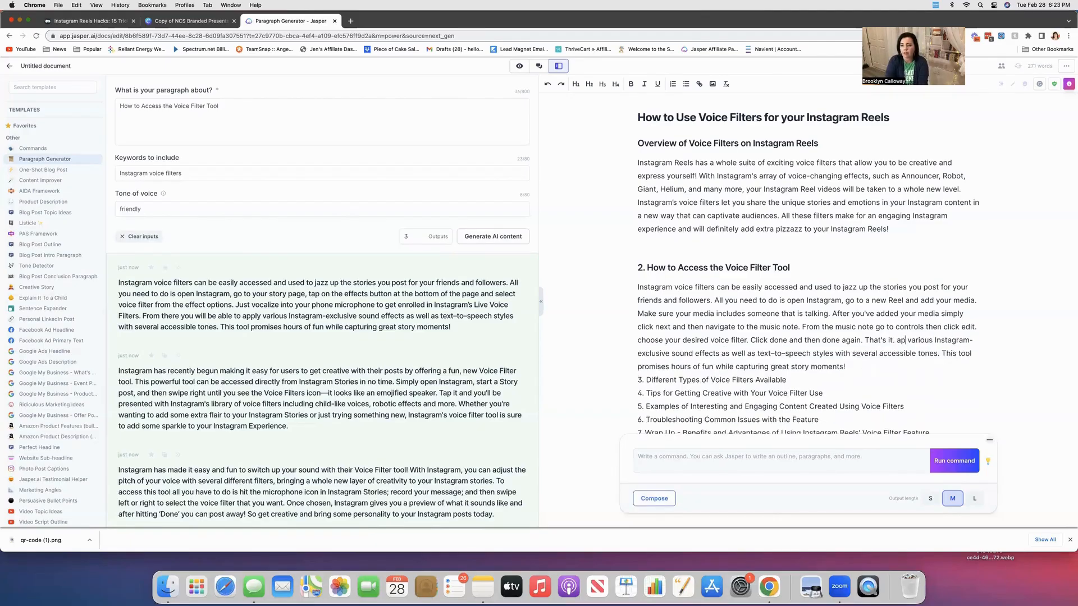
key(Return)
key(Return)
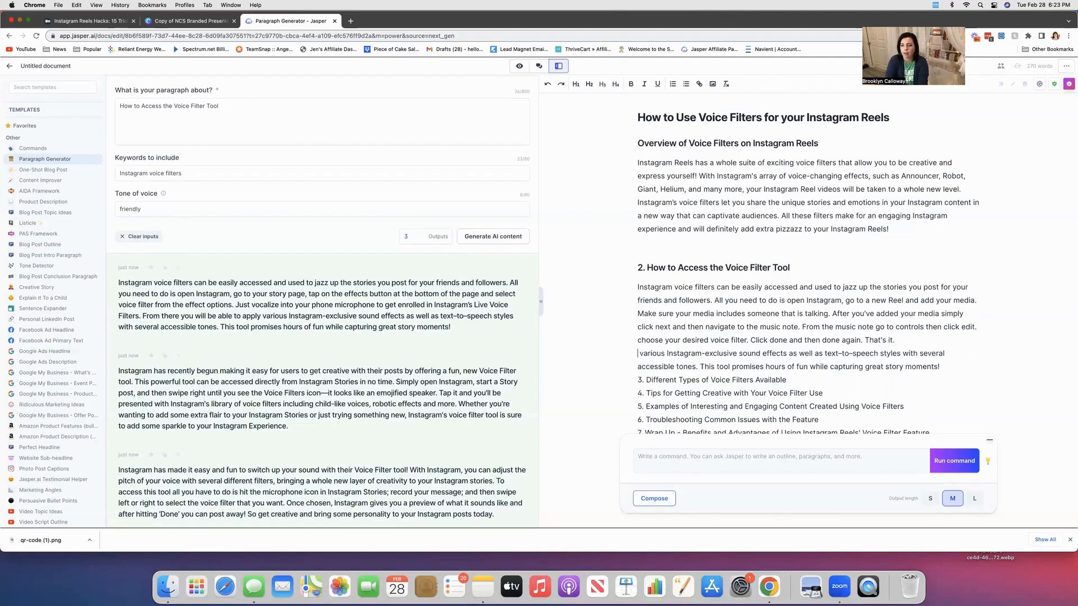
Begin the leftover paragraph with "Applying" and change "sound effects" to "voice filters".
text(Applying)
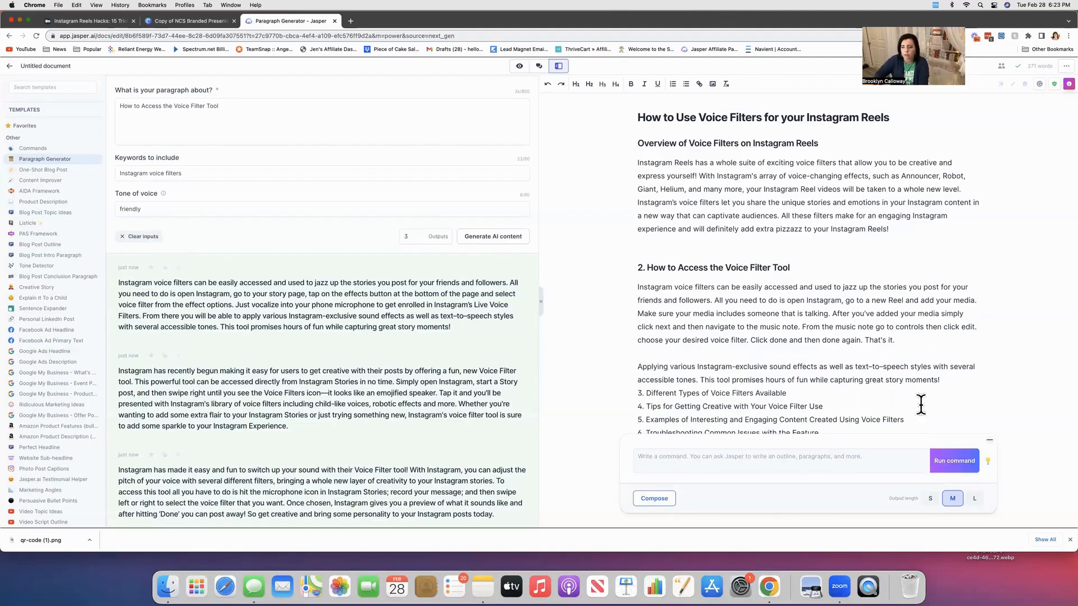
drag(769, 366, 818, 366)
text(voice fil)
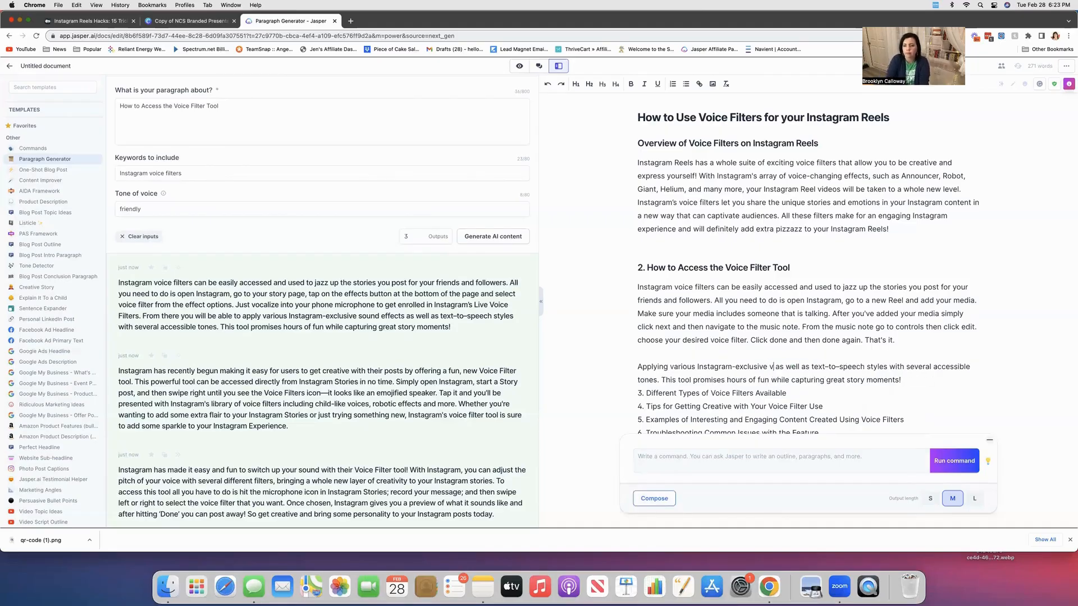
text(ter)
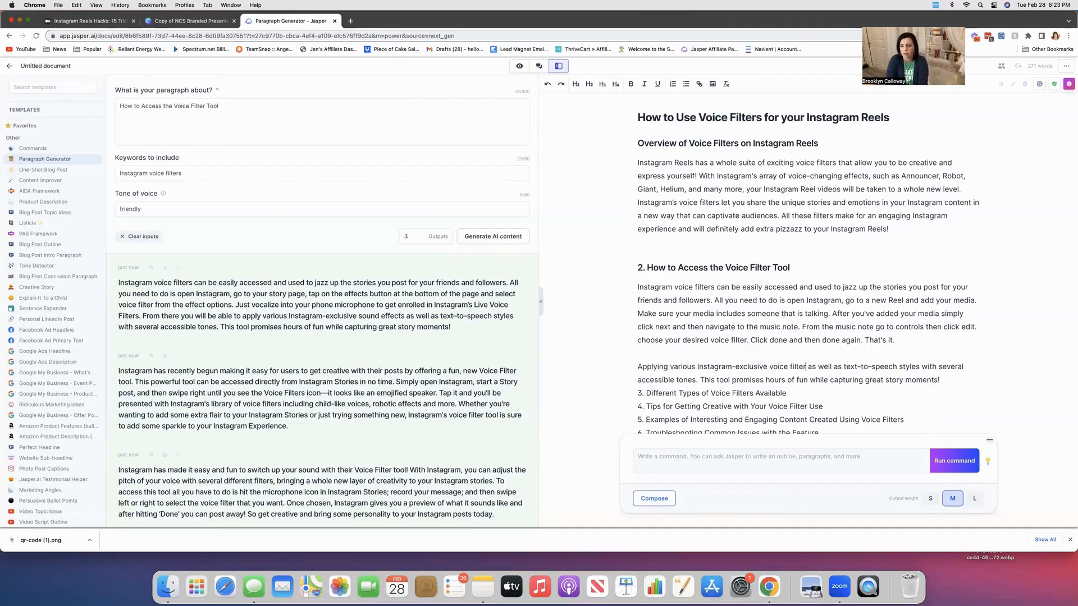
text(s)
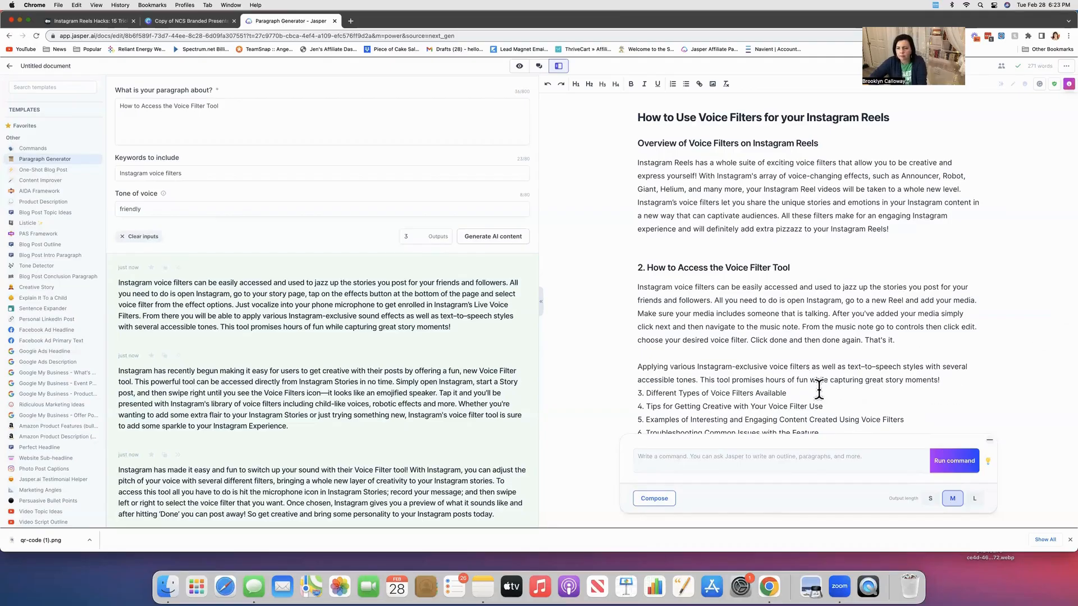
Delete "as well as text-to-speech styles with several accessible tones. This tool" from the sentence.
drag(926, 367, 733, 382)
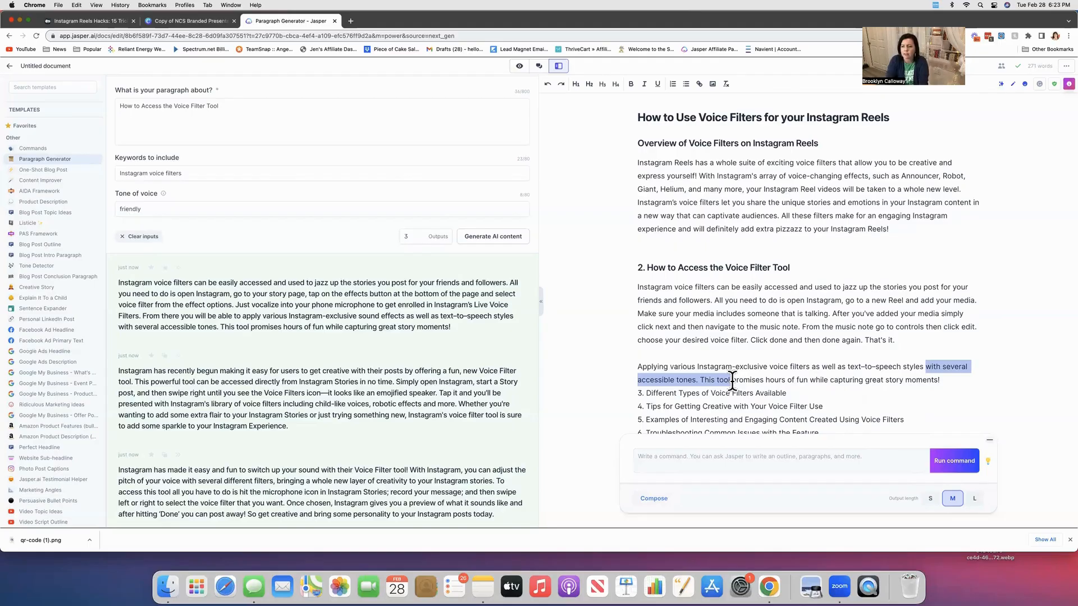
key(BackSpace)
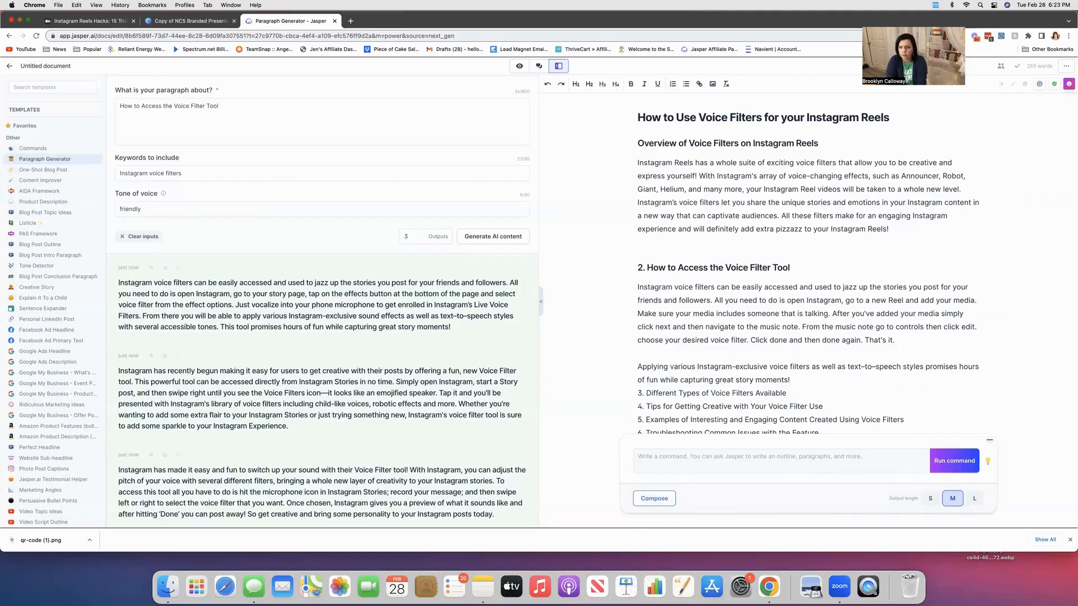
key(BackSpace)
key(BackSpace)
key(BackSpace)
key(BackSpace)
key(BackSpace)
key(BackSpace)
key(BackSpace)
key(BackSpace)
key(BackSpace)
key(BackSpace)
key(BackSpace)
key(BackSpace)
key(BackSpace)
key(BackSpace)
key(BackSpace)
key(BackSpace)
key(BackSpace)
key(BackSpace)
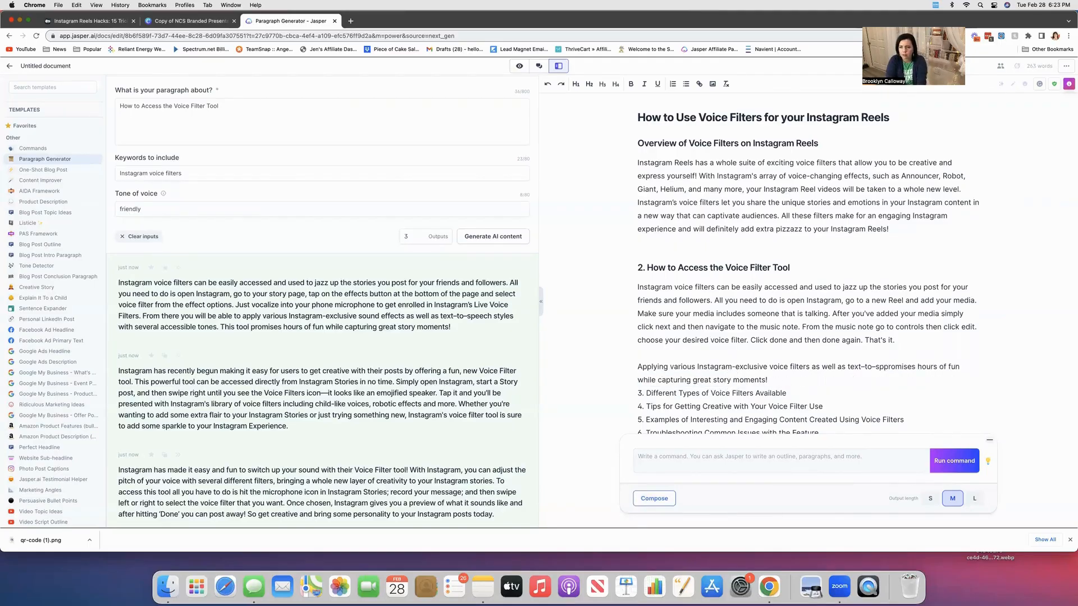
key(BackSpace)
key(BackSpace)
key(BackSpace)
key(BackSpace)
key(BackSpace)
key(BackSpace)
key(BackSpace)
key(BackSpace)
key(BackSpace)
key(BackSpace)
key(BackSpace)
key(BackSpace)
key(BackSpace)
key(BackSpace)
key(BackSpace)
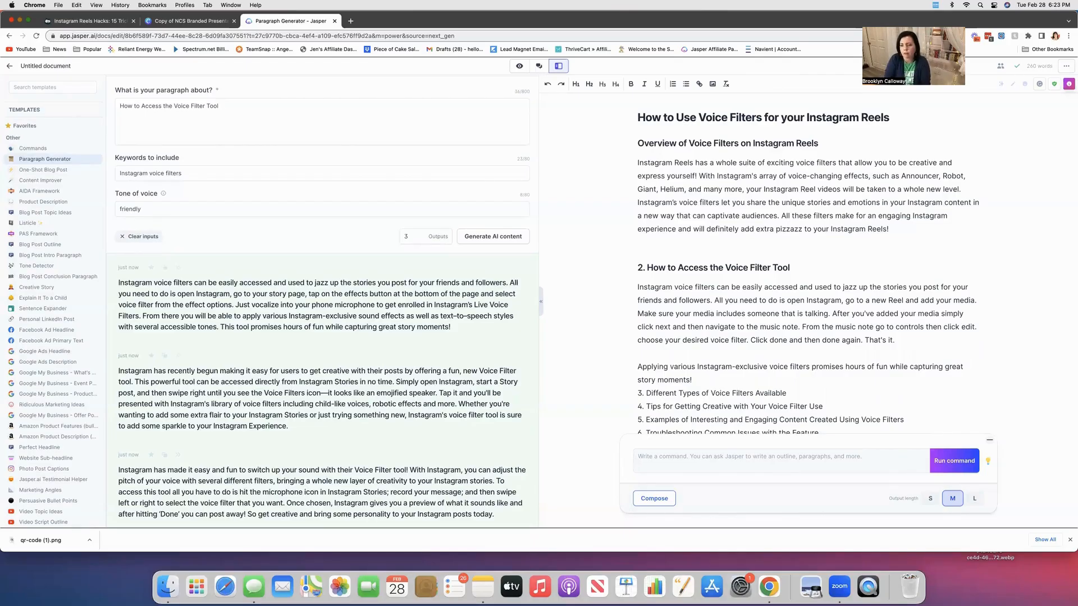
Join the "Applying various Instagram-exclusive voice filters" sentence onto the access paragraph and add an empty line after it.
scroll(730, 380, down, 1)
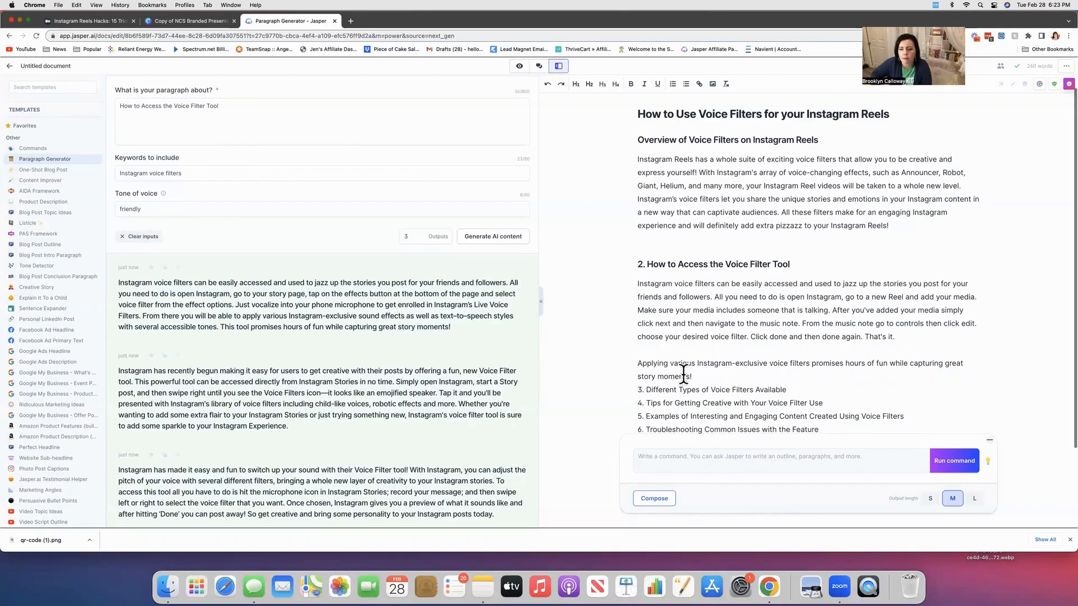
click(637, 363)
key(BackSpace)
key(BackSpace)
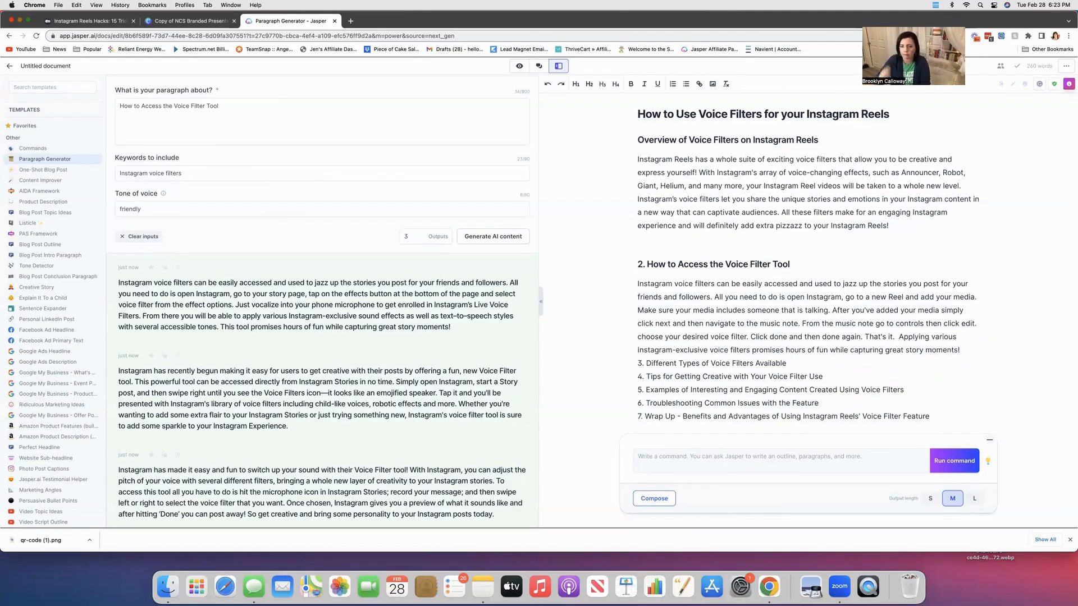
click(983, 353)
key(Return)
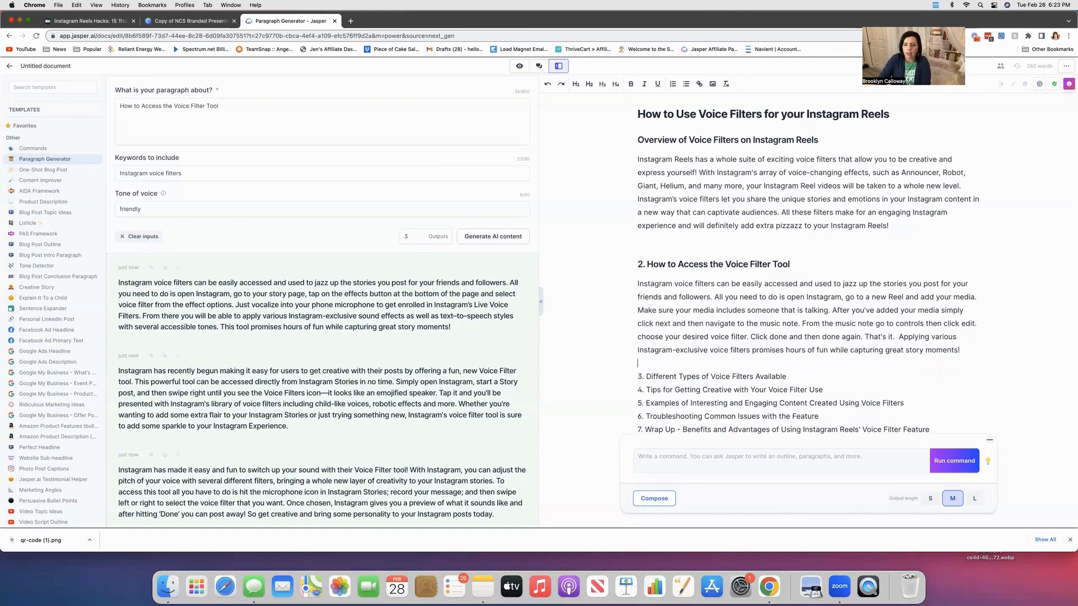
Generate a new set of AI paragraph outputs from the paragraph generator inputs.
drag(792, 376, 644, 372)
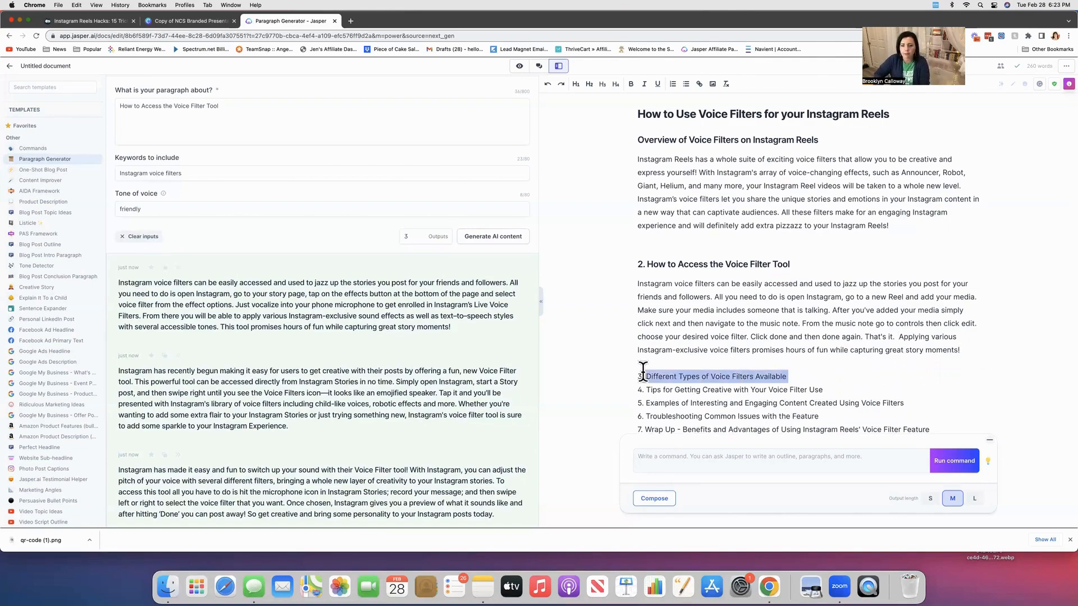
click(409, 107)
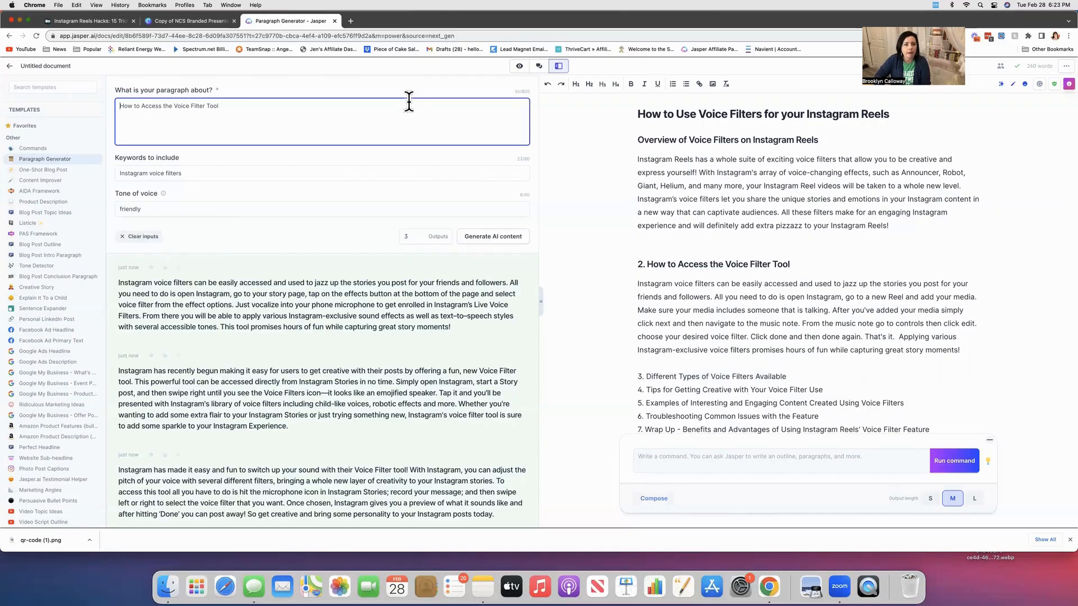
key(super+a)
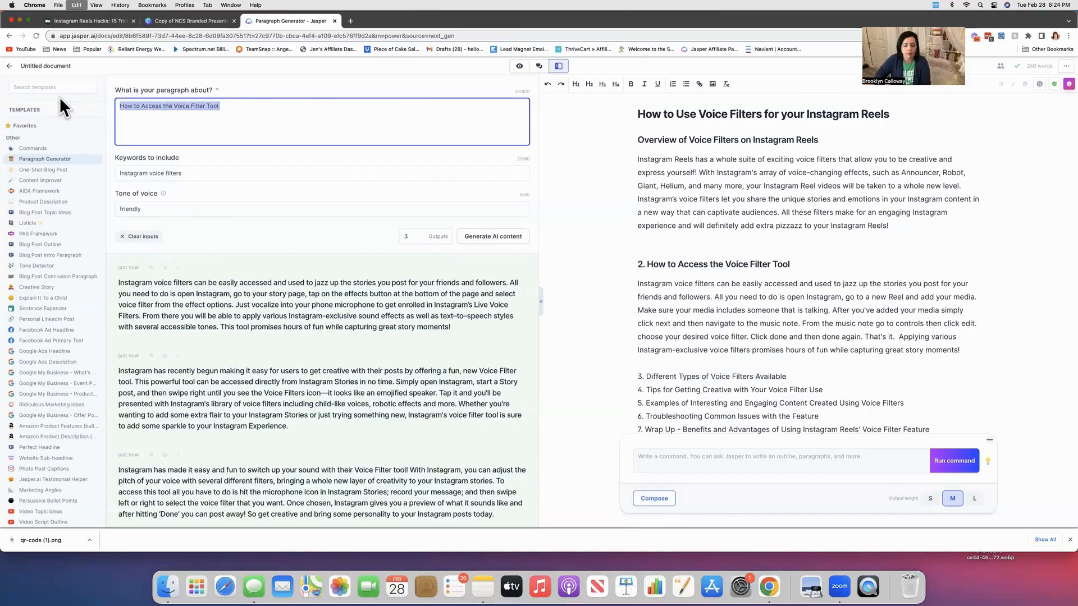
click(505, 237)
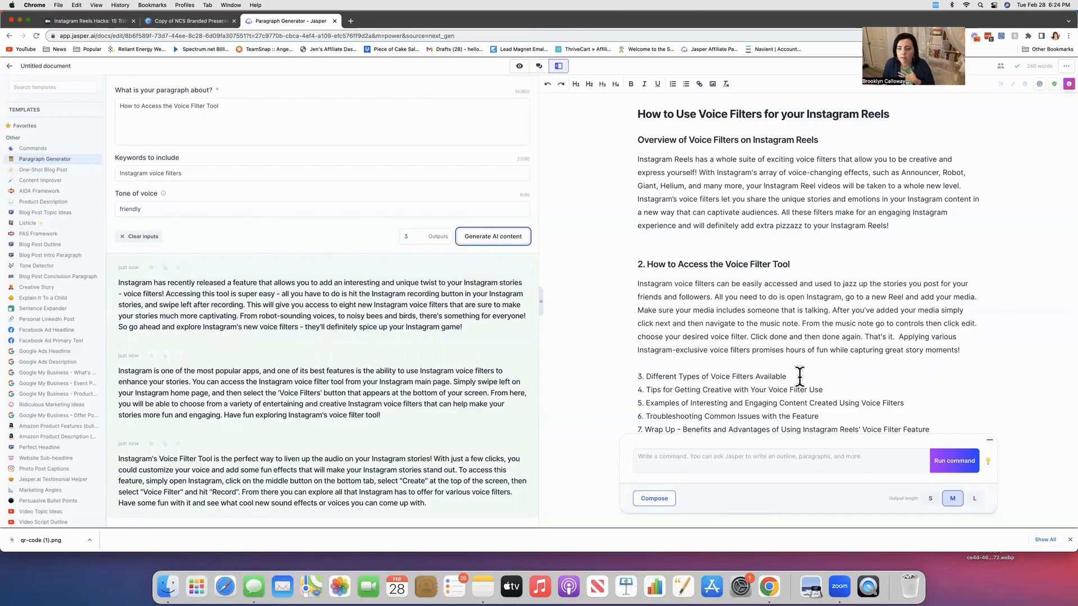
Format "3. Different Types of Voice Filters Available" as a heading and add a new line beneath it.
drag(791, 377, 637, 378)
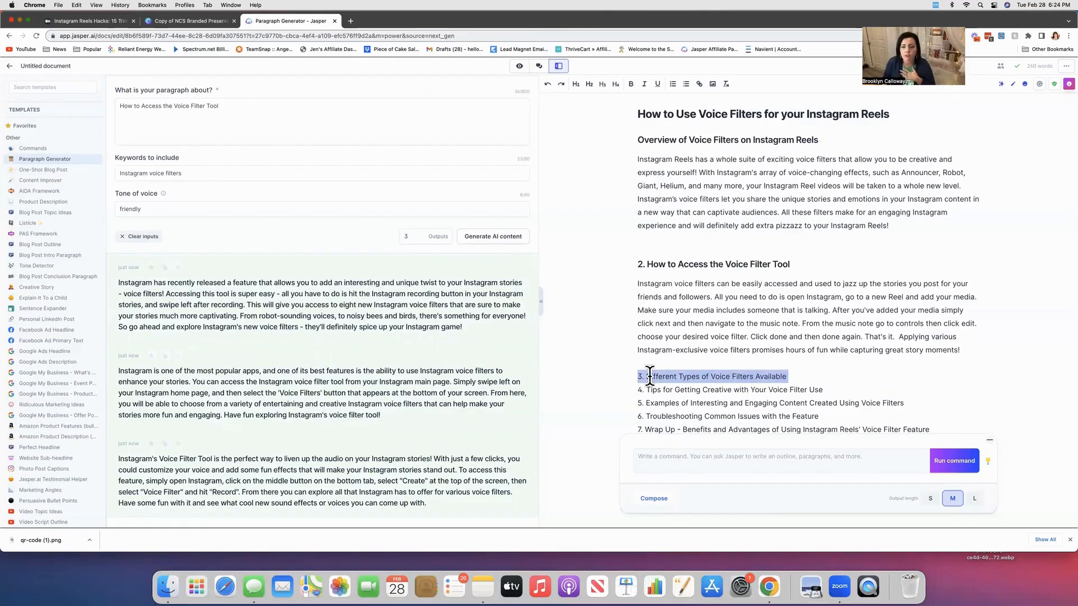
click(589, 84)
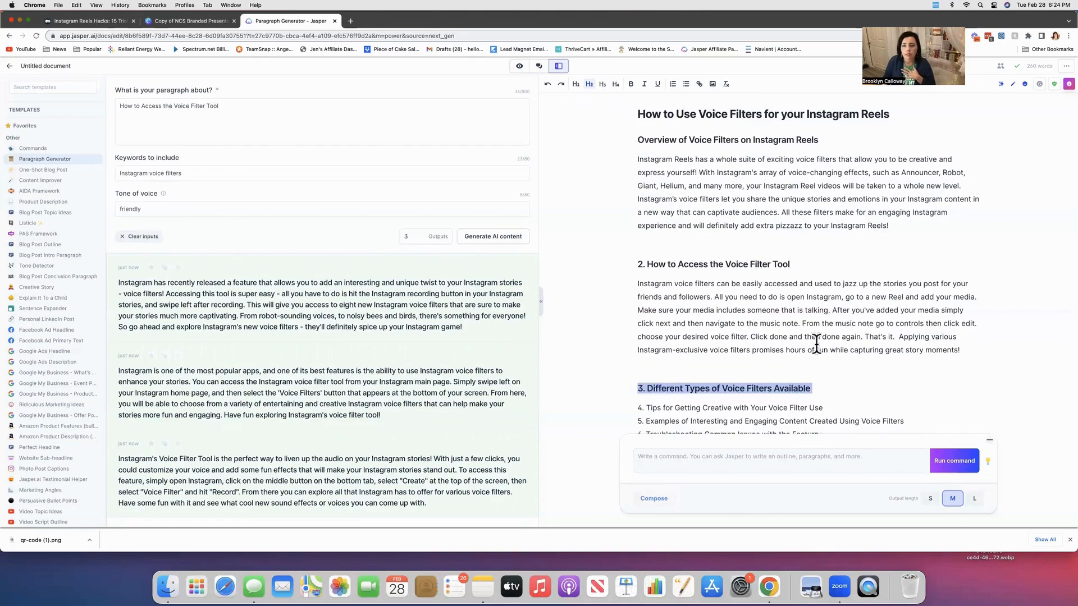
click(839, 388)
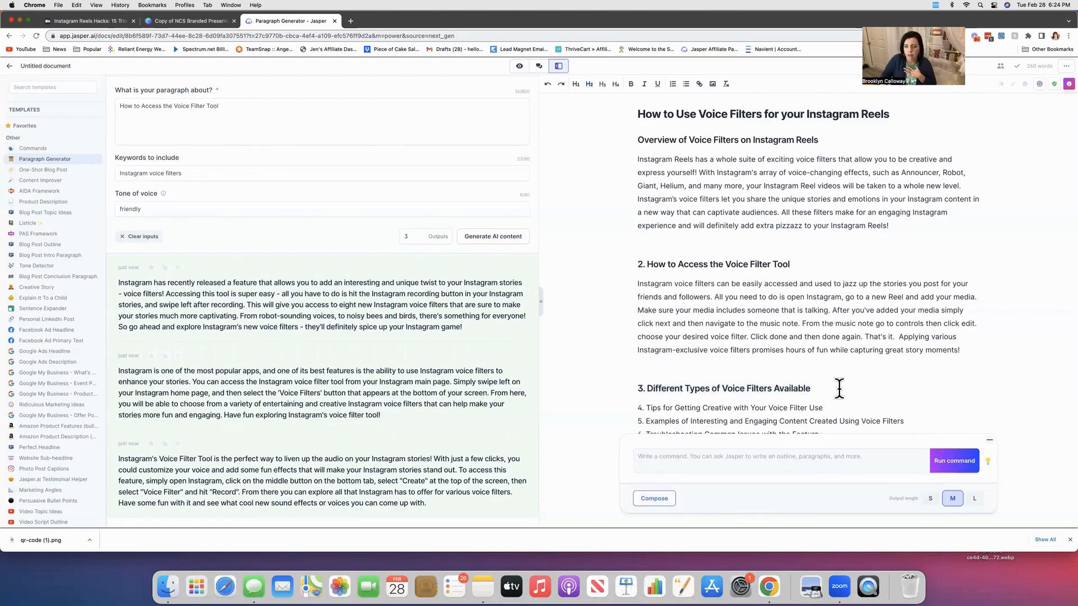
key(Return)
Copy the third generated paragraph about the Voice Filter Tool and paste it under the Different Types heading.
scroll(699, 363, down, 1)
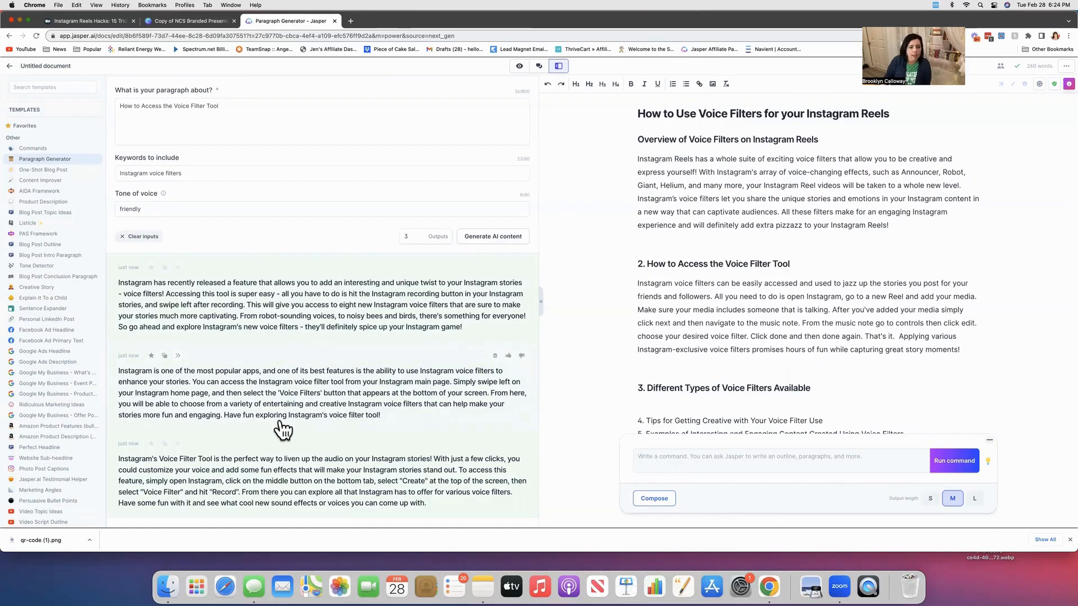
scroll(288, 429, down, 2)
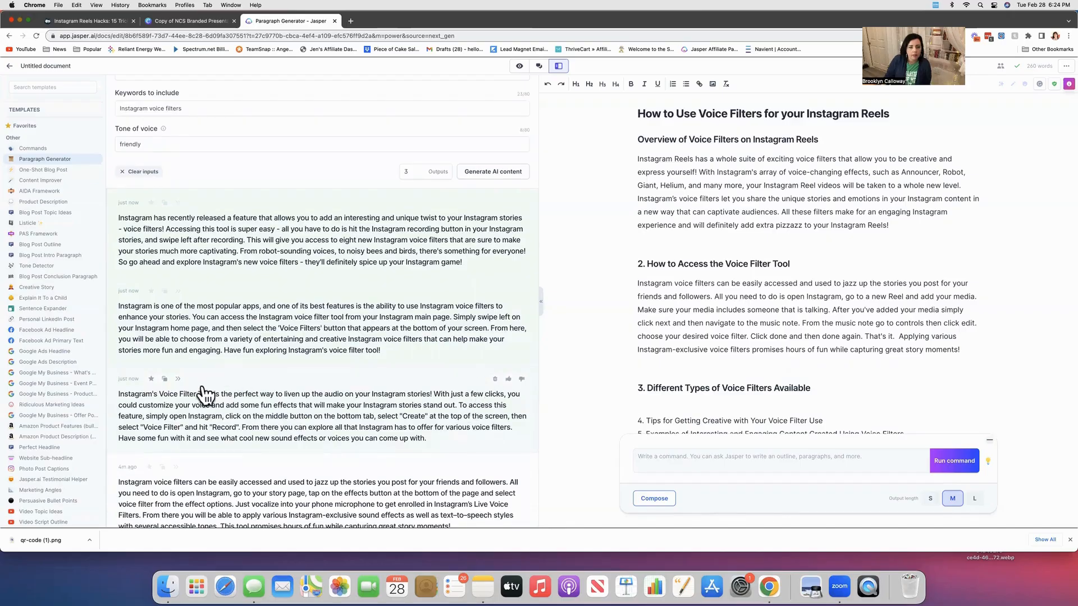
click(164, 379)
click(740, 404)
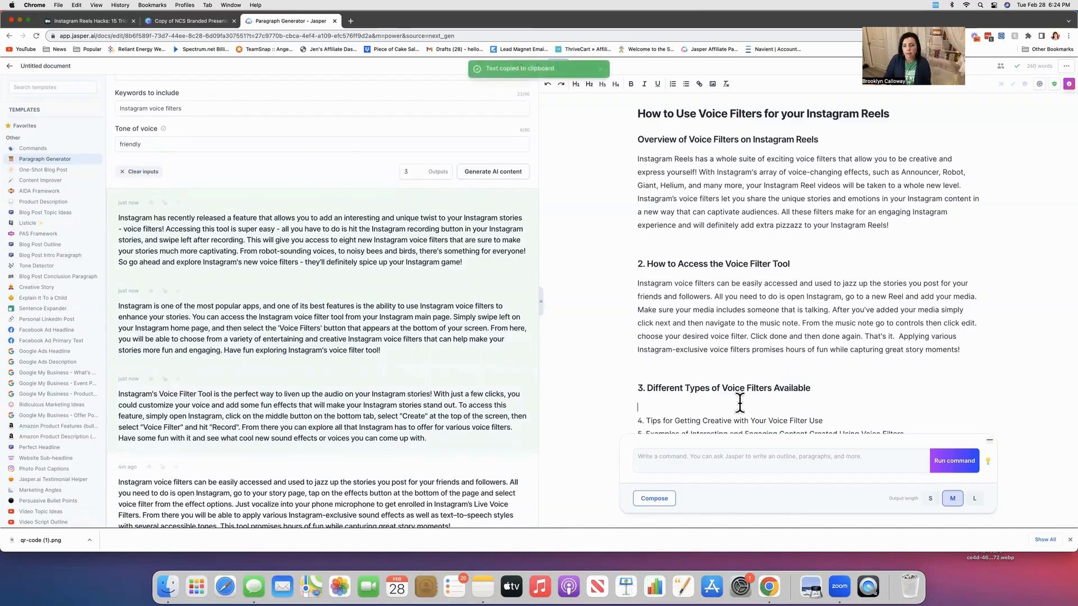
key(super+v)
Change "stories" to "Reels" in the pasted paragraph and end the second sentence after "fun effects" with a period.
scroll(741, 405, down, 5)
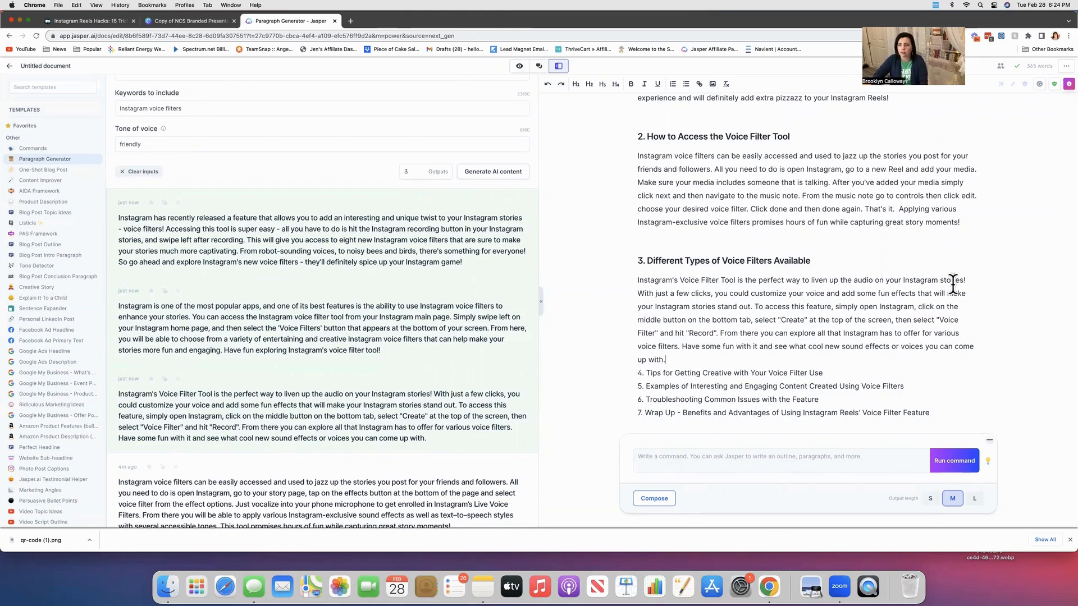
drag(942, 280, 963, 283)
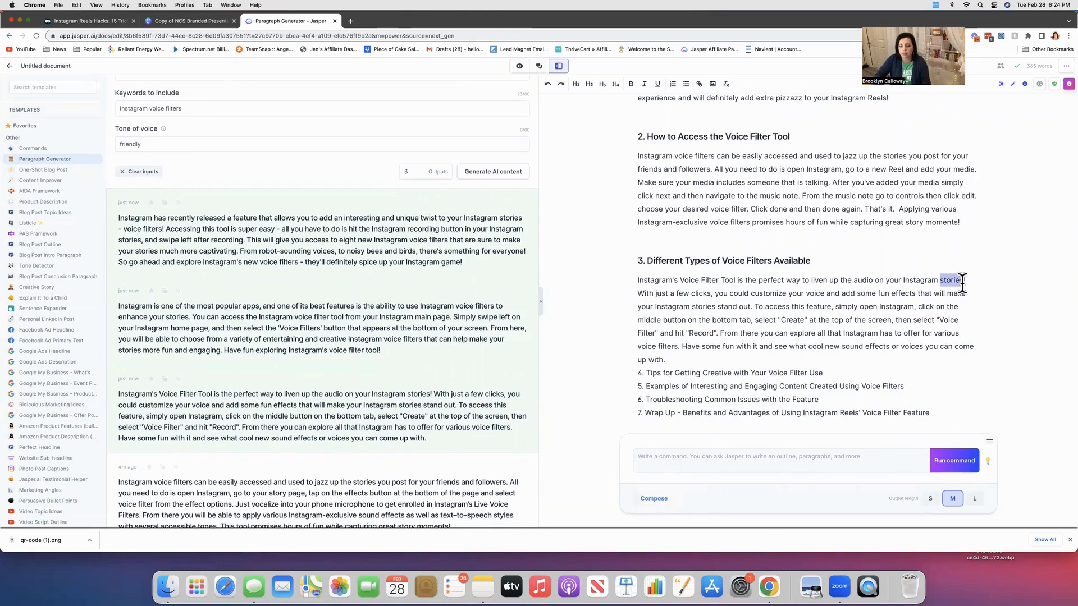
text(Reels)
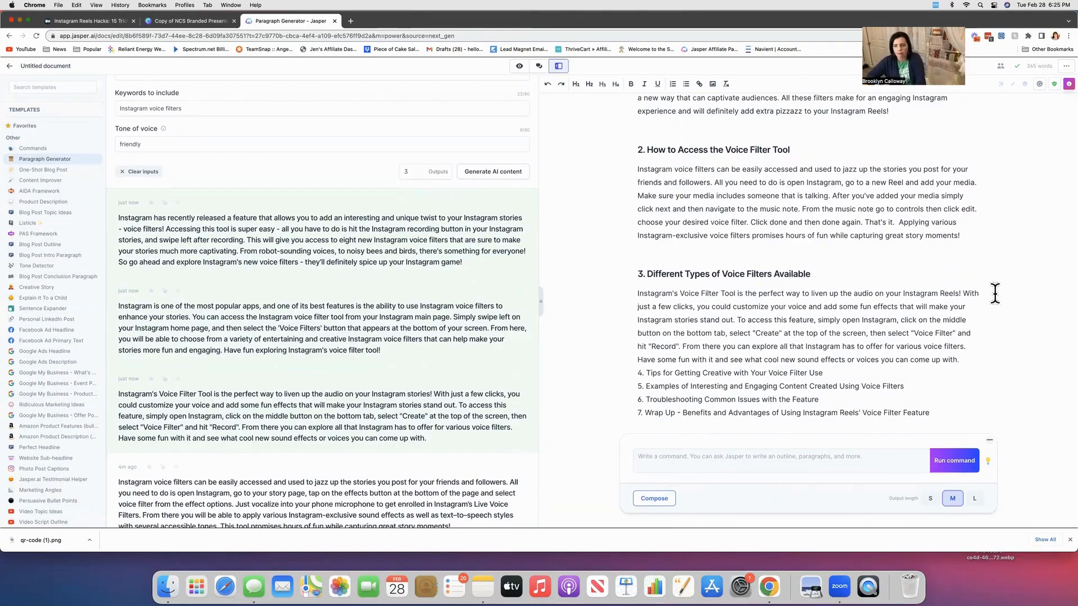
click(898, 308)
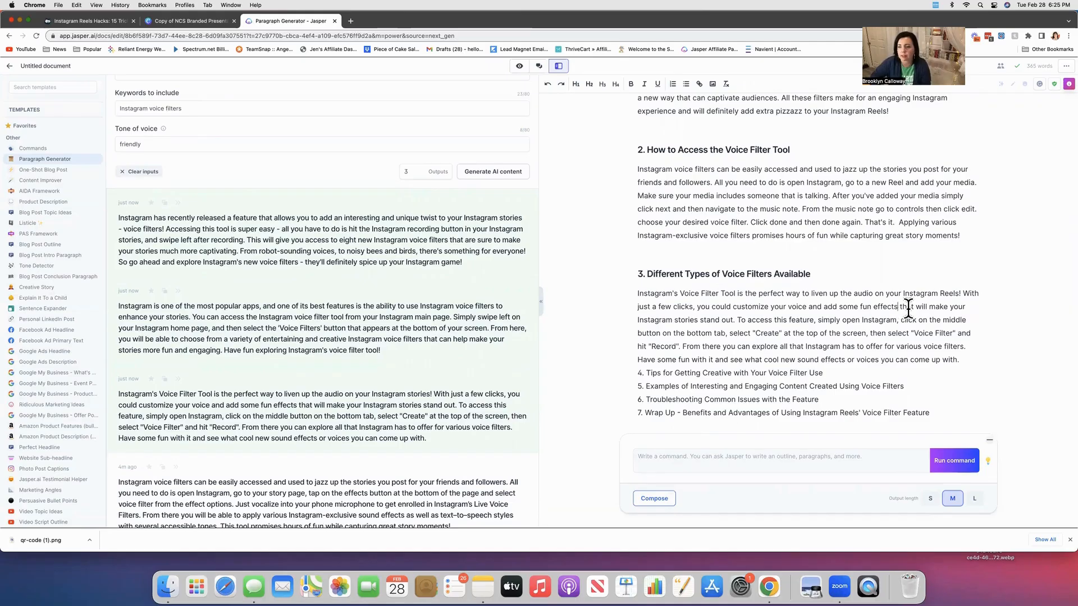
text(.)
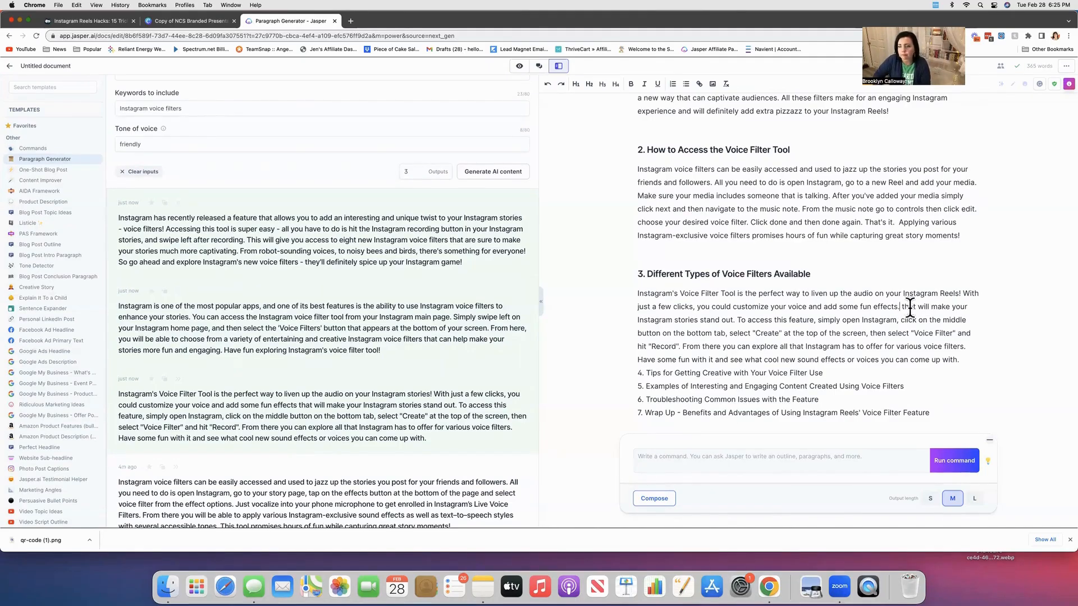
Replace the rest of the paragraph with "There are five different voice filters available. They are" and start a new line.
drag(902, 306, 968, 357)
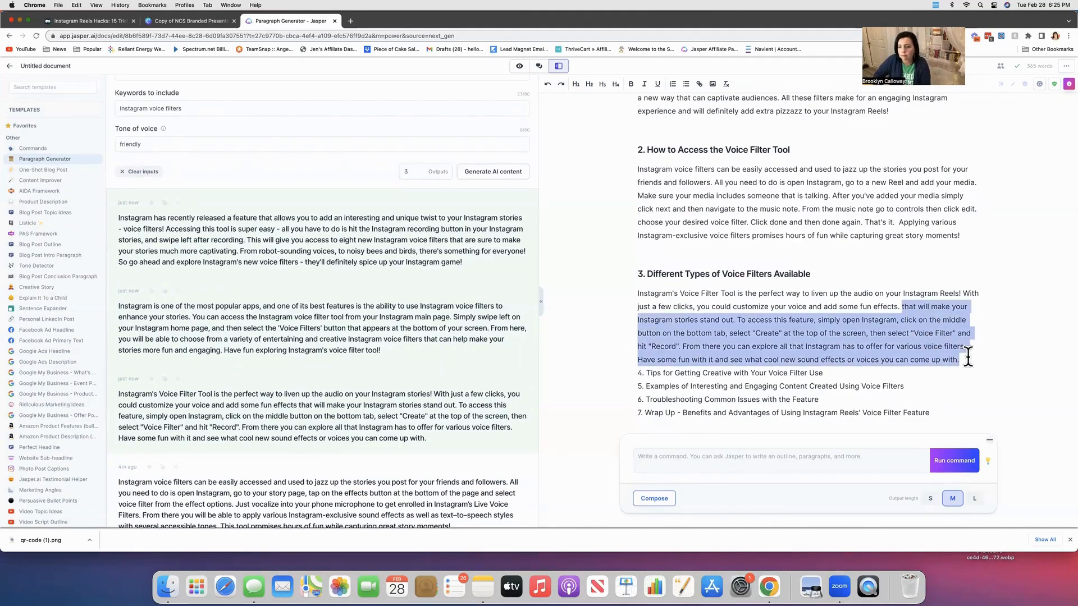
text(There are 5 dif)
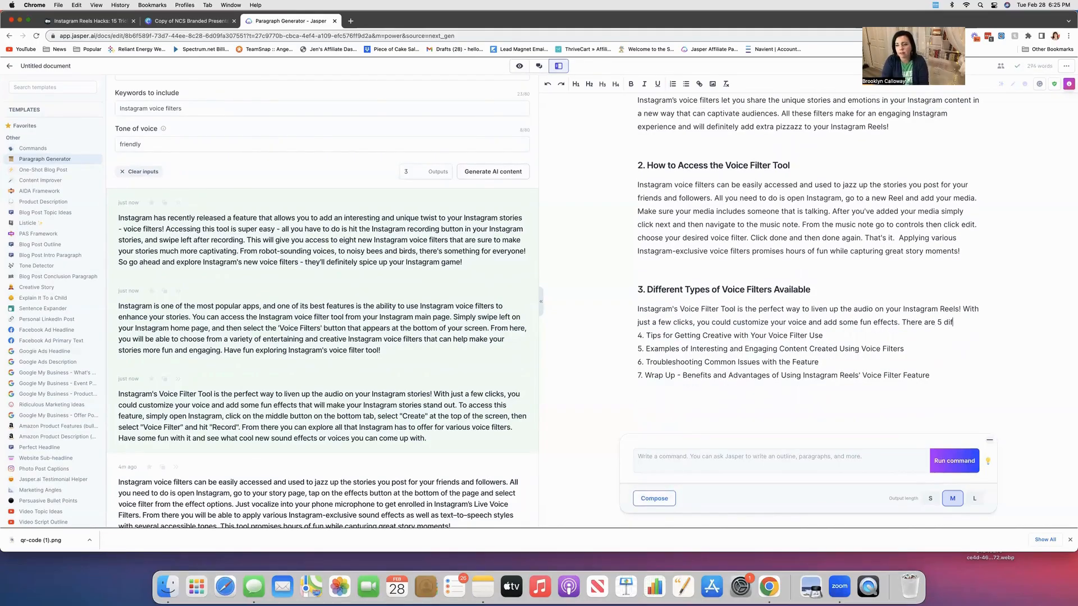
key(BackSpace)
key(BackSpace)
key(BackSpace)
key(BackSpace)
key(BackSpace)
text(five dif)
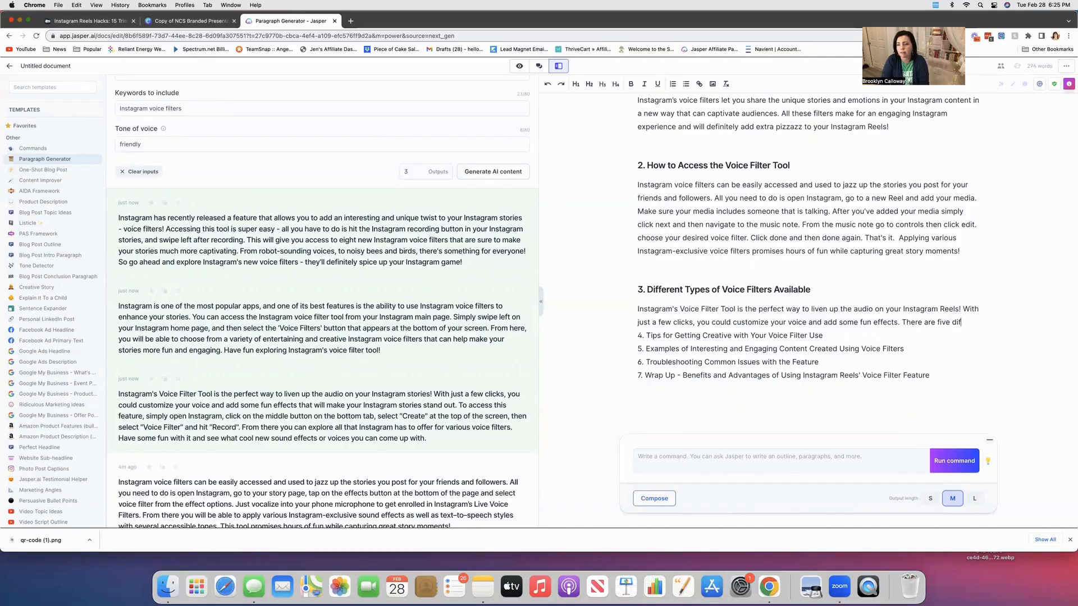
text(ferent voice fil)
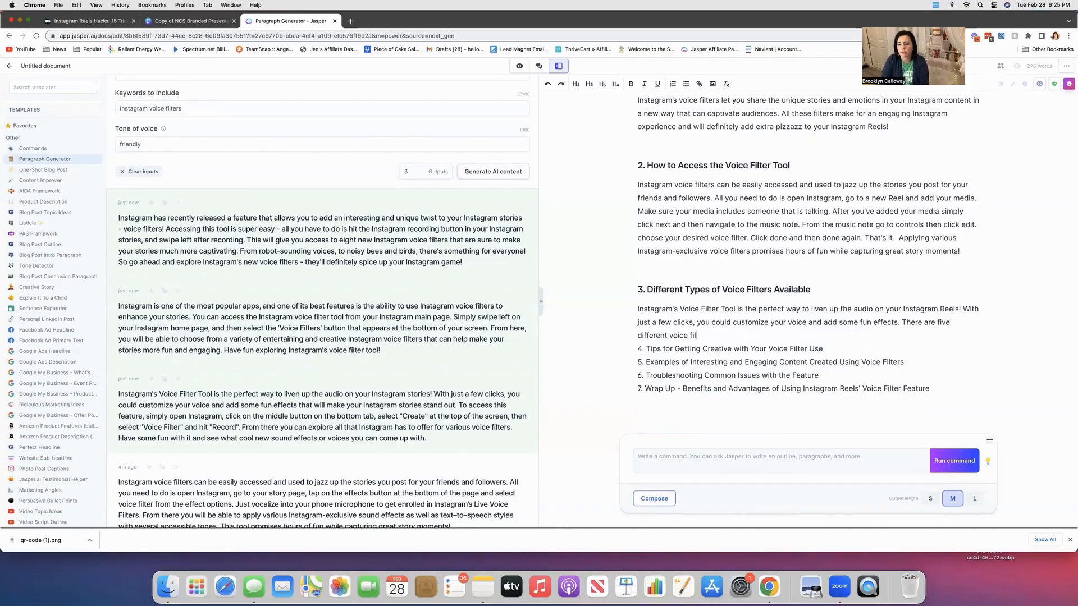
text(terw aavailabe. They)
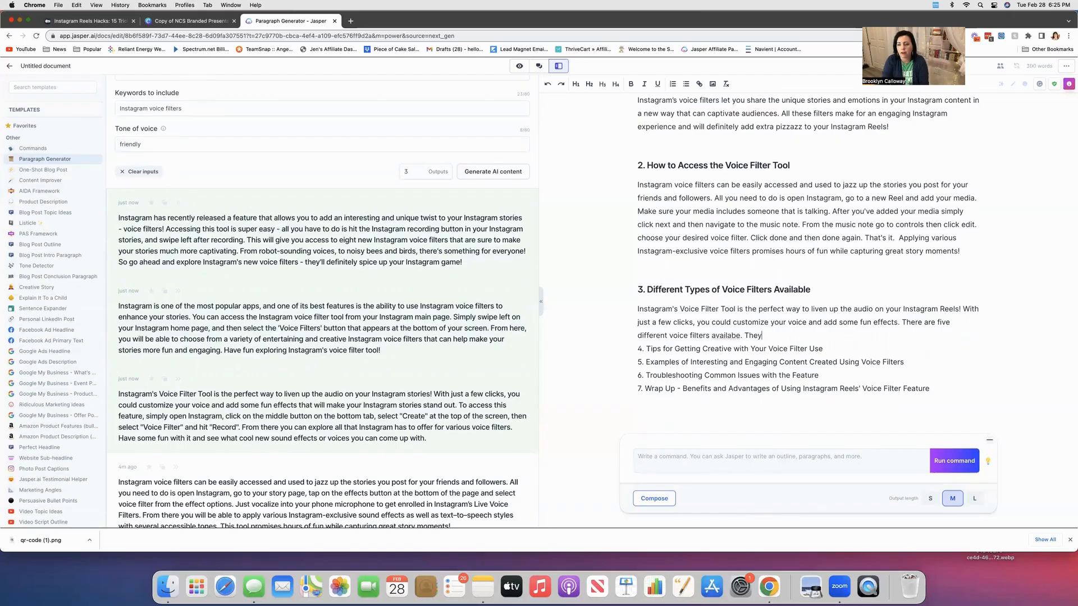
key(BackSpace)
key(BackSpace)
key(BackSpace)
key(BackSpace)
key(BackSpace)
key(BackSpace)
key(BackSpace)
key(BackSpace)
text(le. They are)
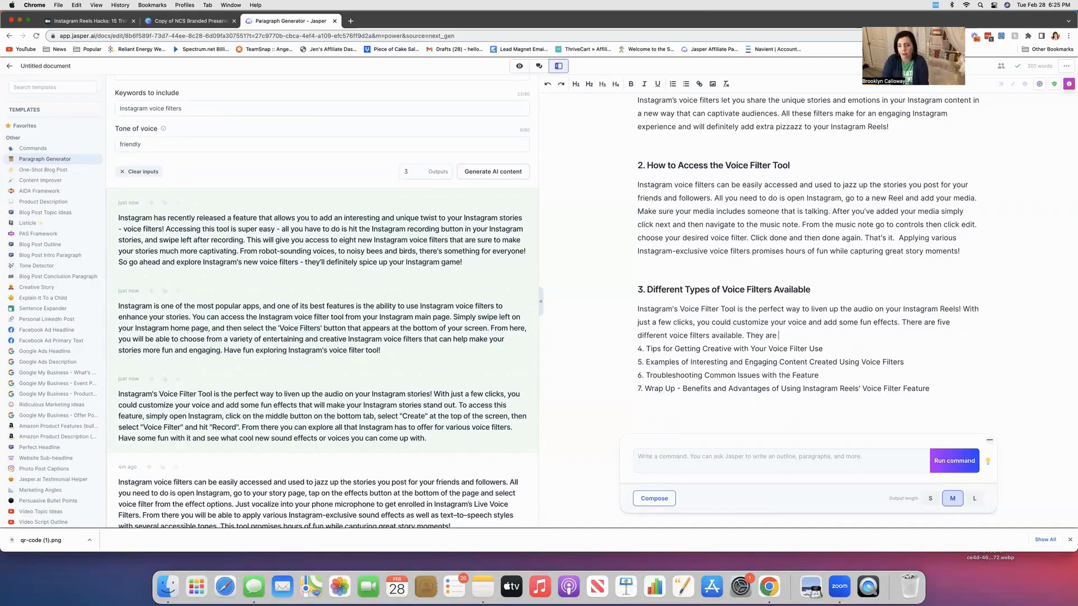
key(Return)
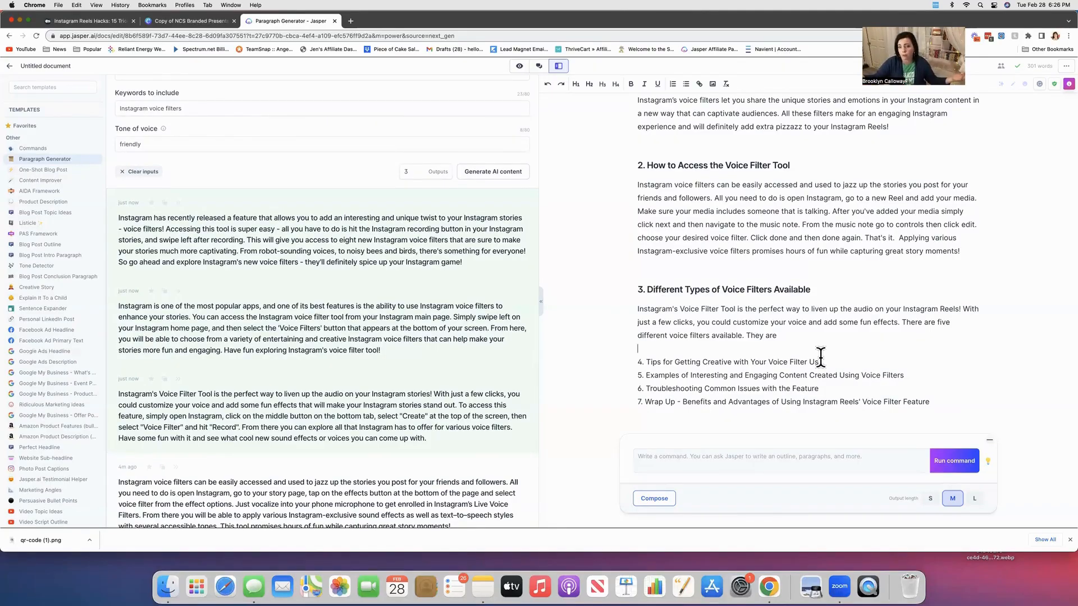
scroll(820, 356, up, 2)
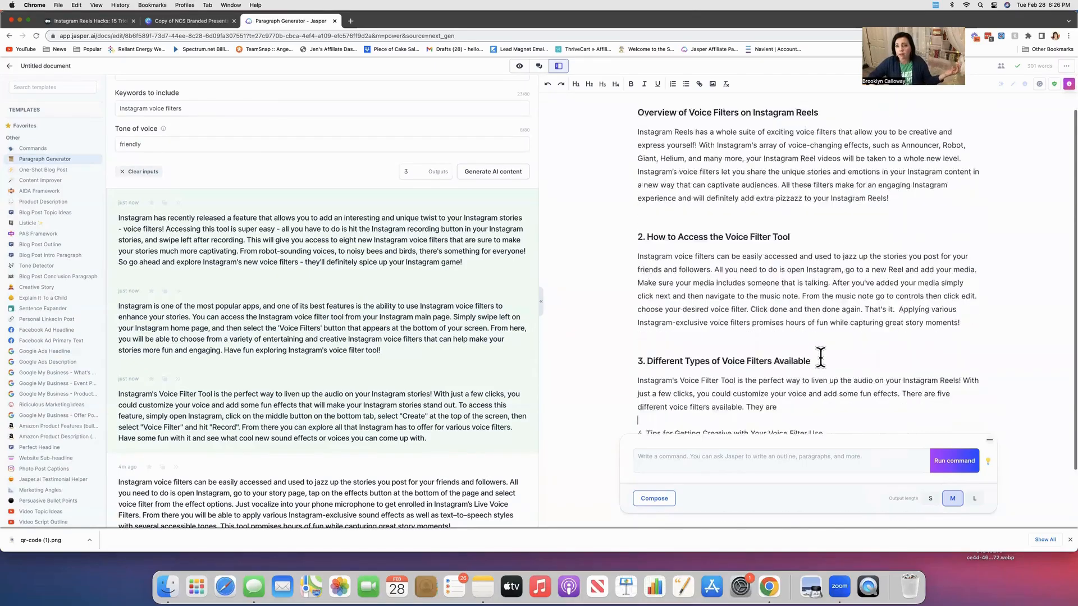
scroll(820, 356, down, 2)
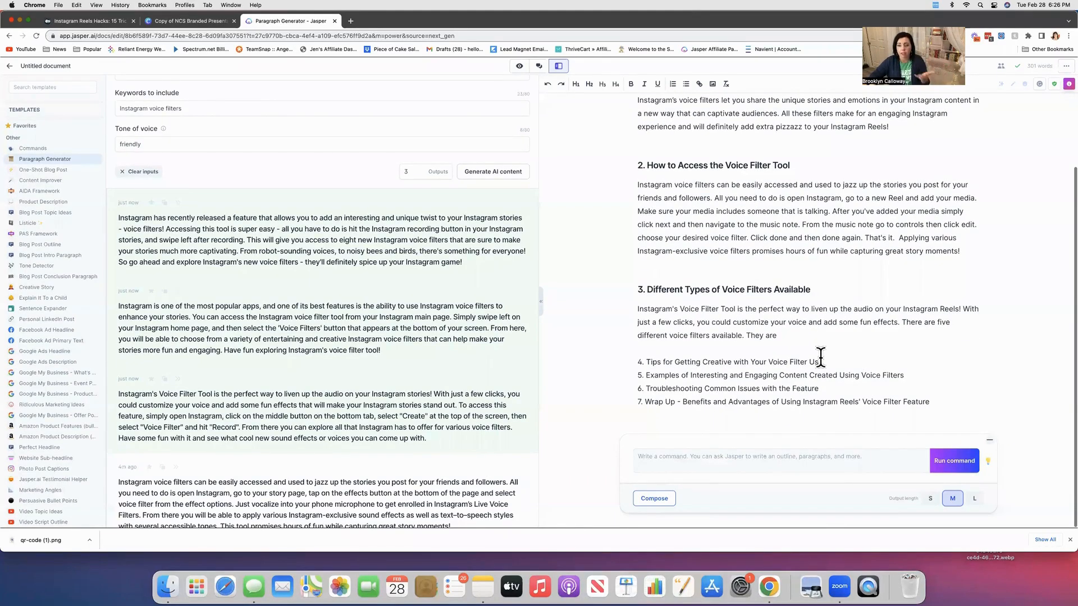